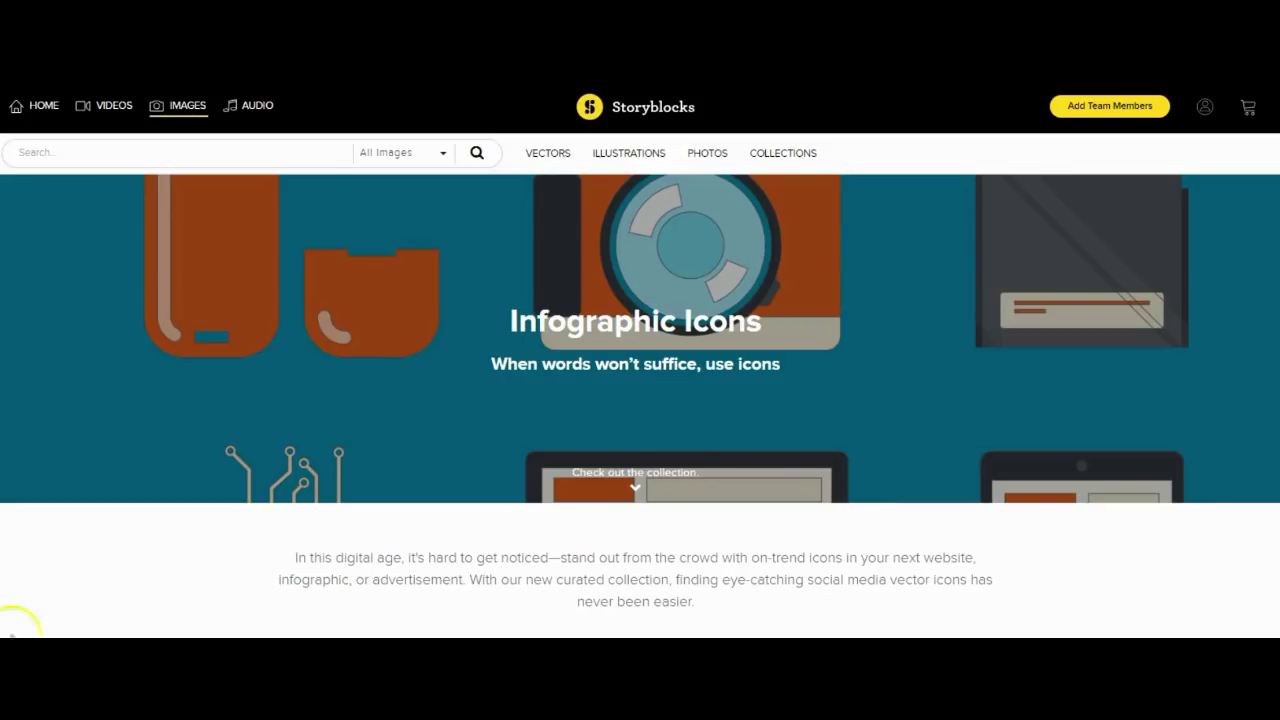
- Browse the Infographic Icons collection, including the additional images, and open the Retro Icons graphic
scroll(93, 430, down, 4)
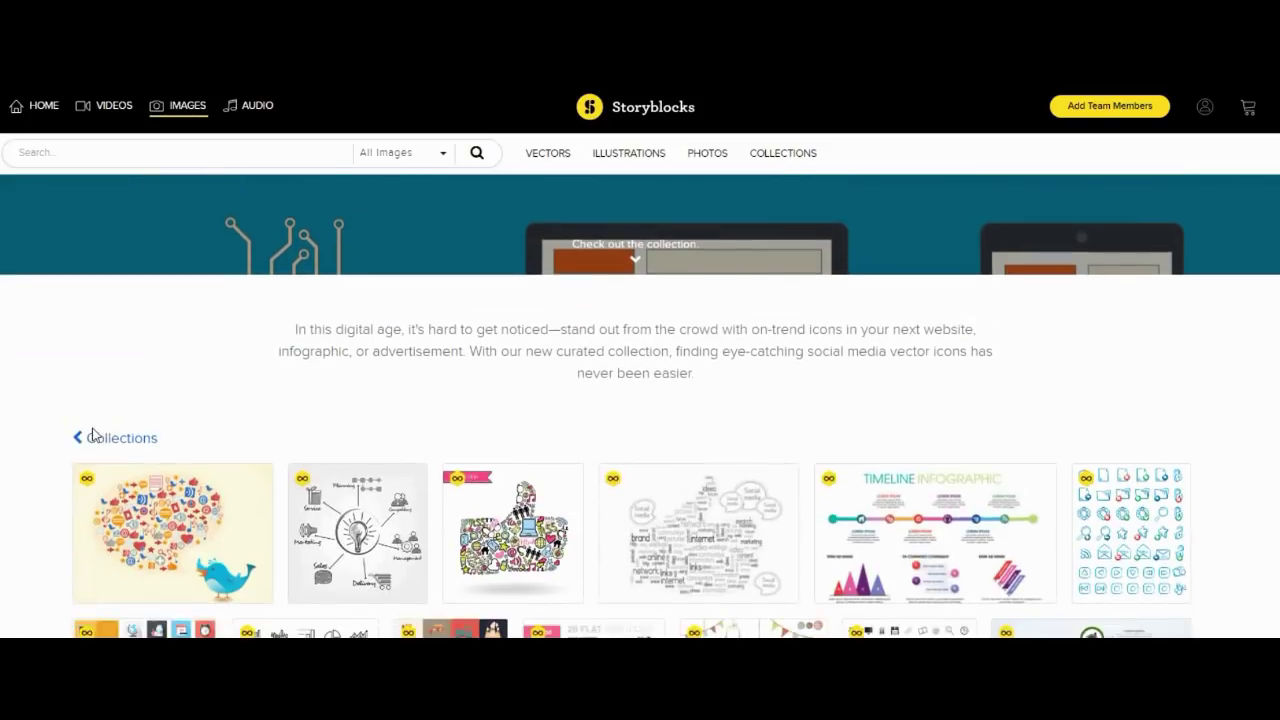
scroll(92, 436, down, 2)
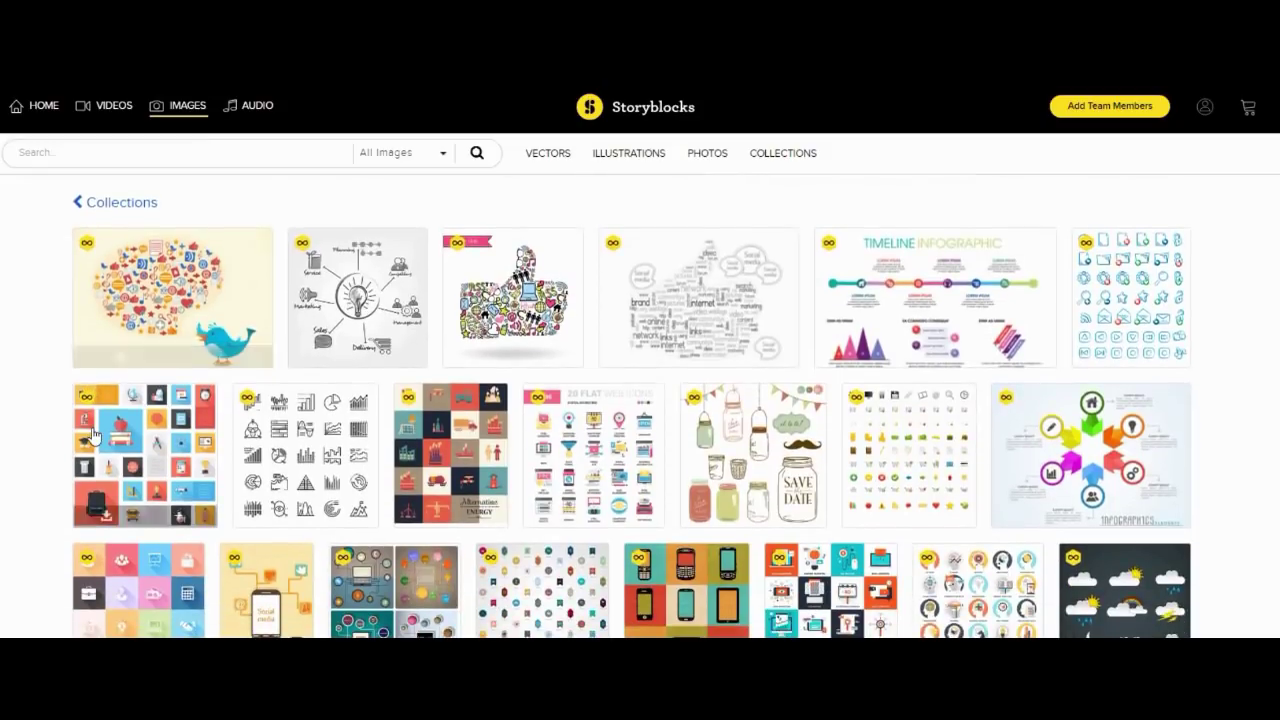
scroll(93, 436, down, 3)
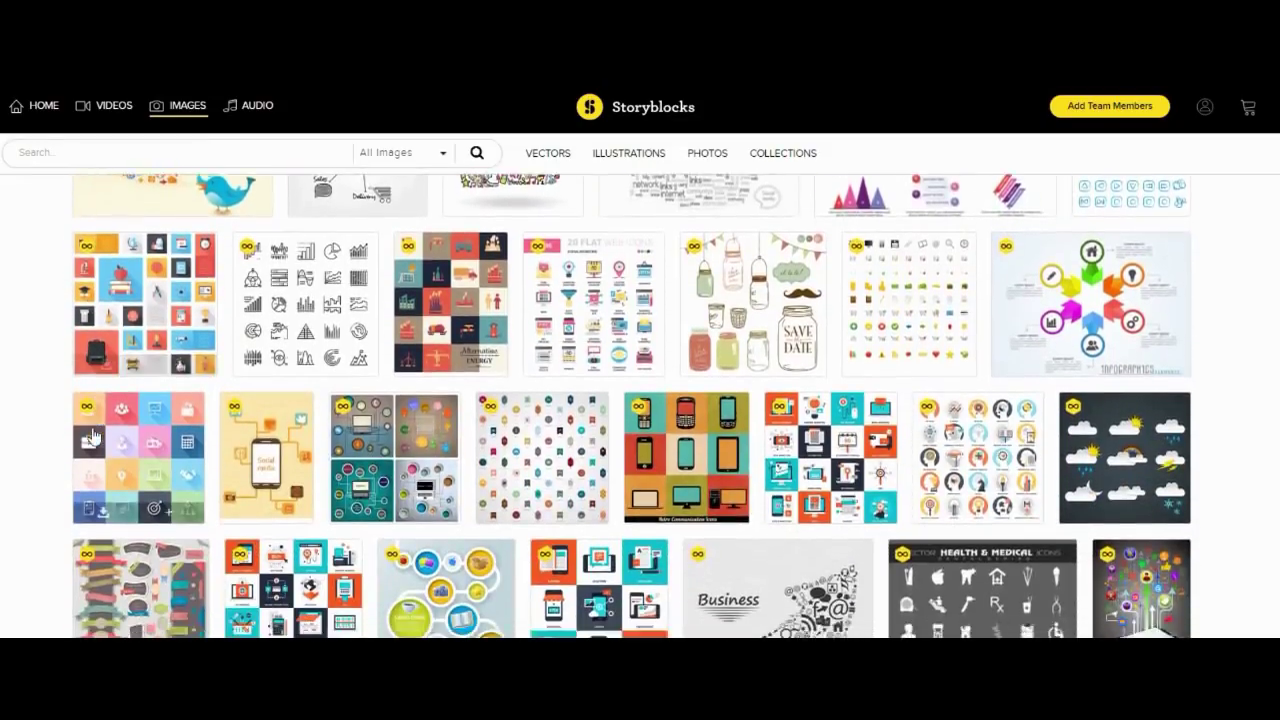
scroll(93, 436, down, 3)
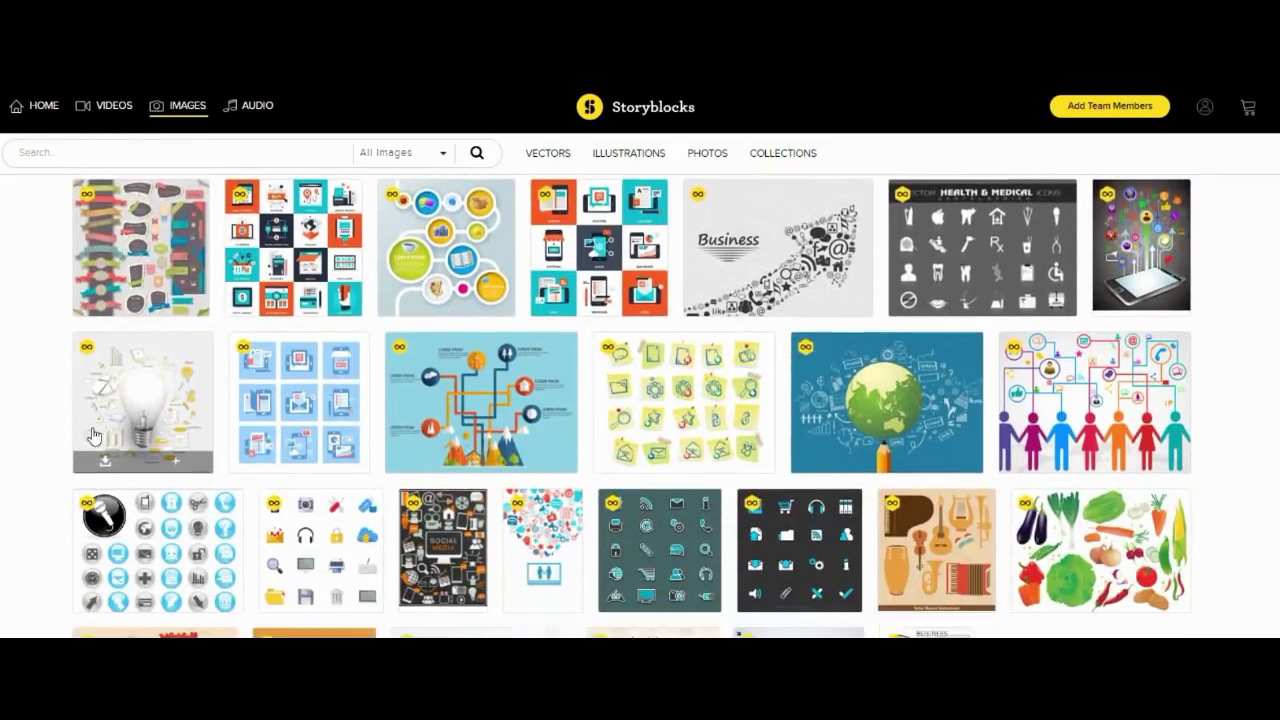
scroll(93, 436, down, 1)
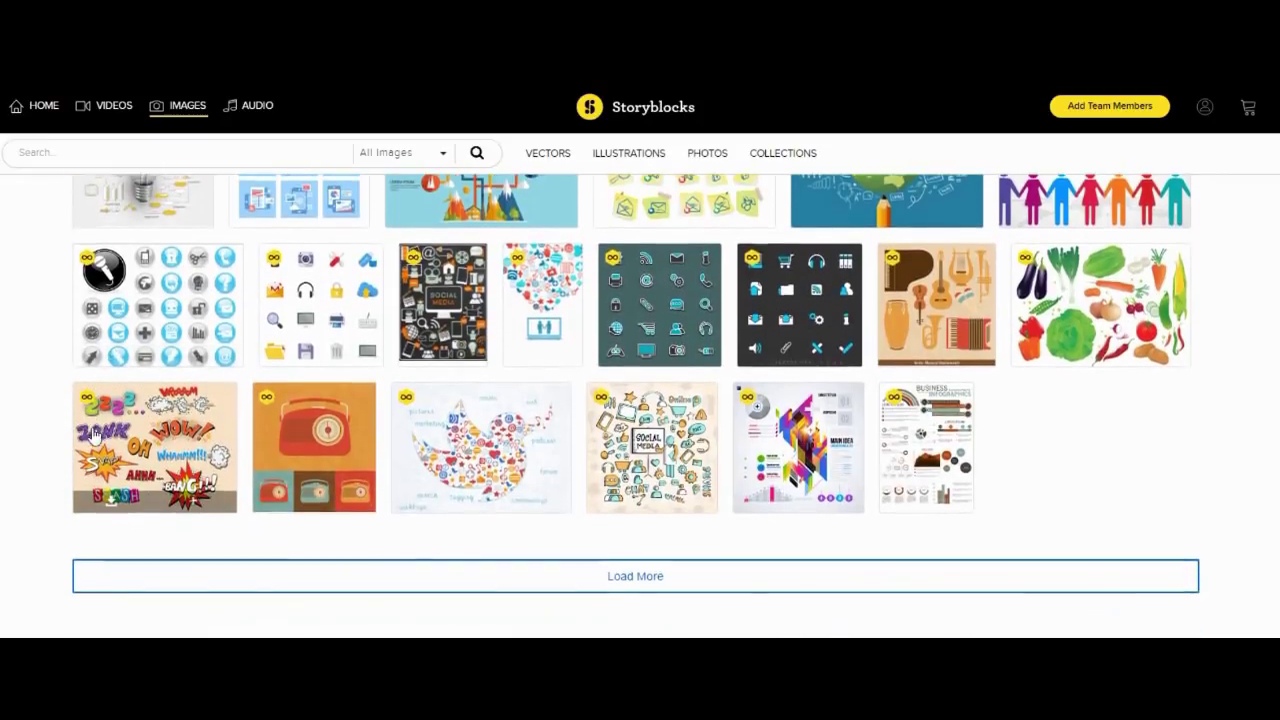
click(574, 561)
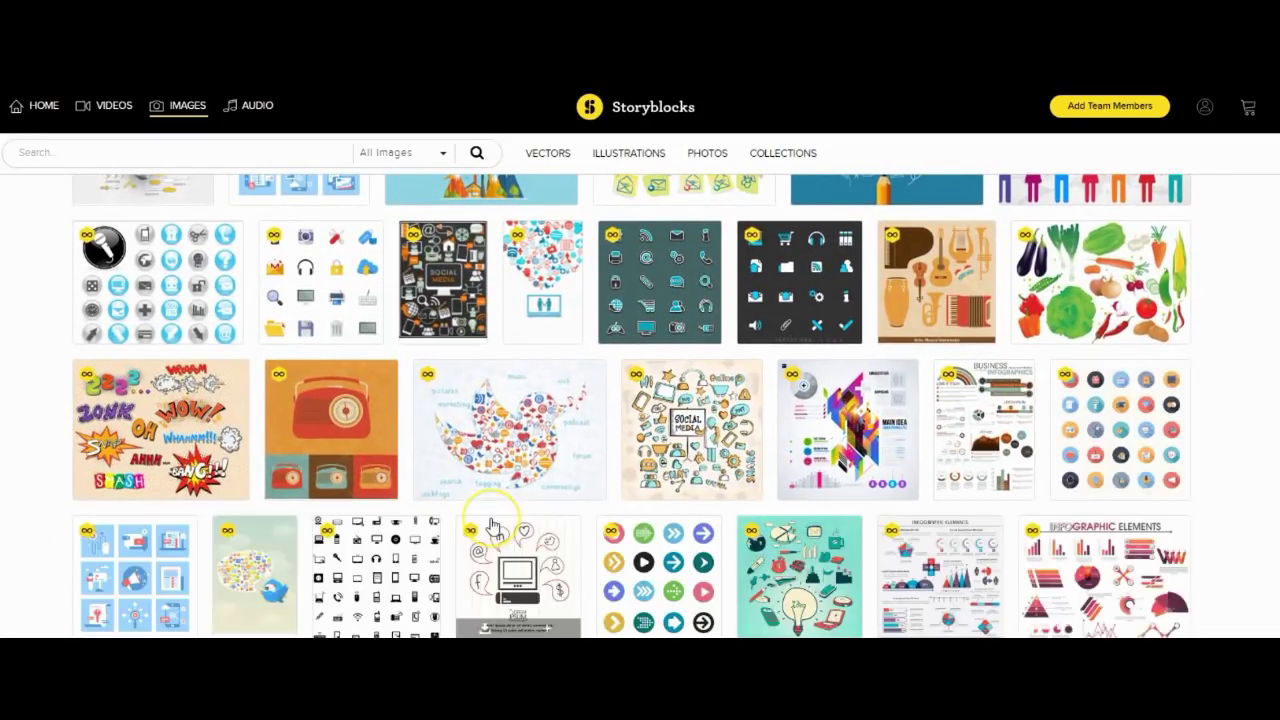
scroll(490, 525, down, 5)
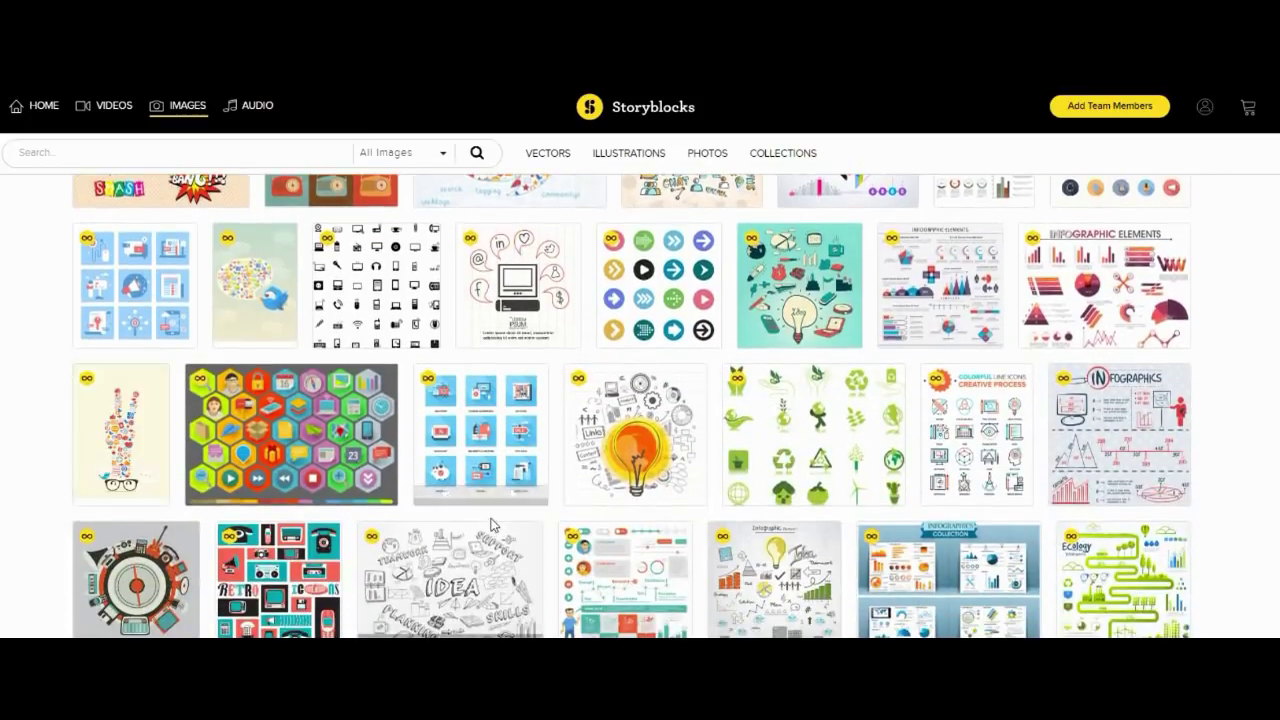
scroll(490, 525, down, 1)
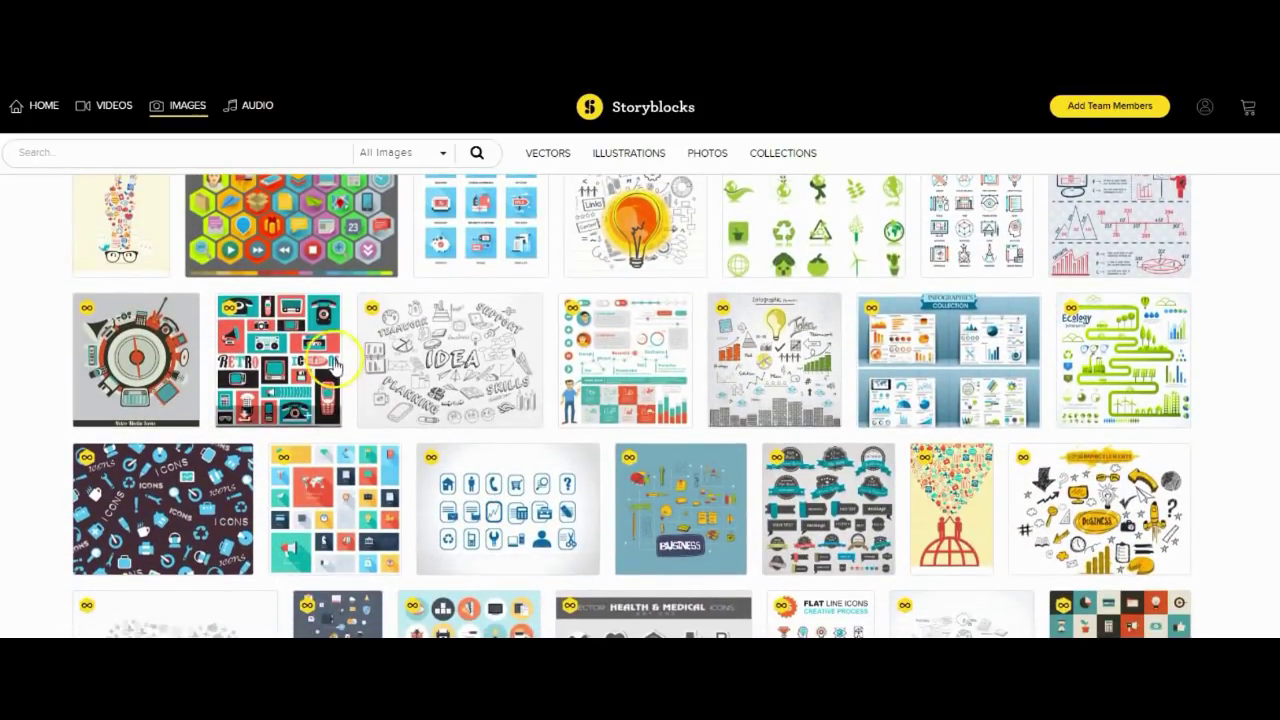
click(280, 355)
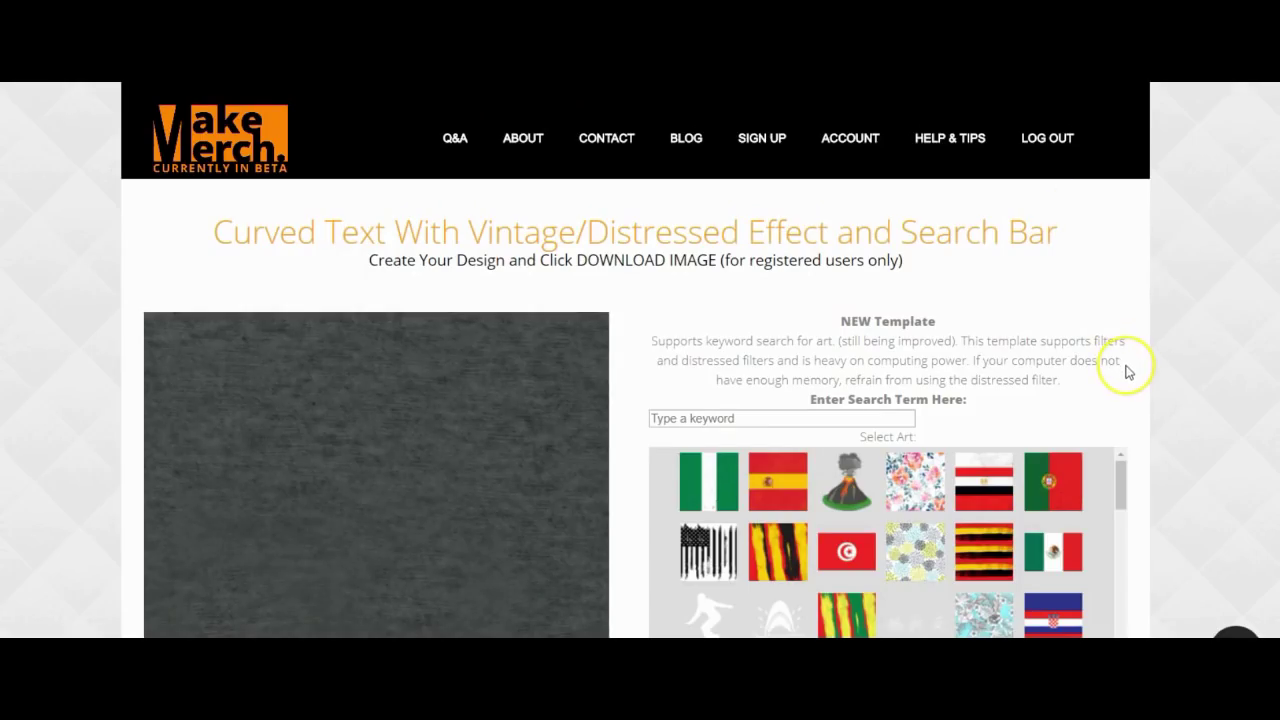
- Switch to the Make Merch curved-text template, place the erupting volcano art on the shirt, and look through the remaining art and filters
scroll(1126, 370, down, 2)
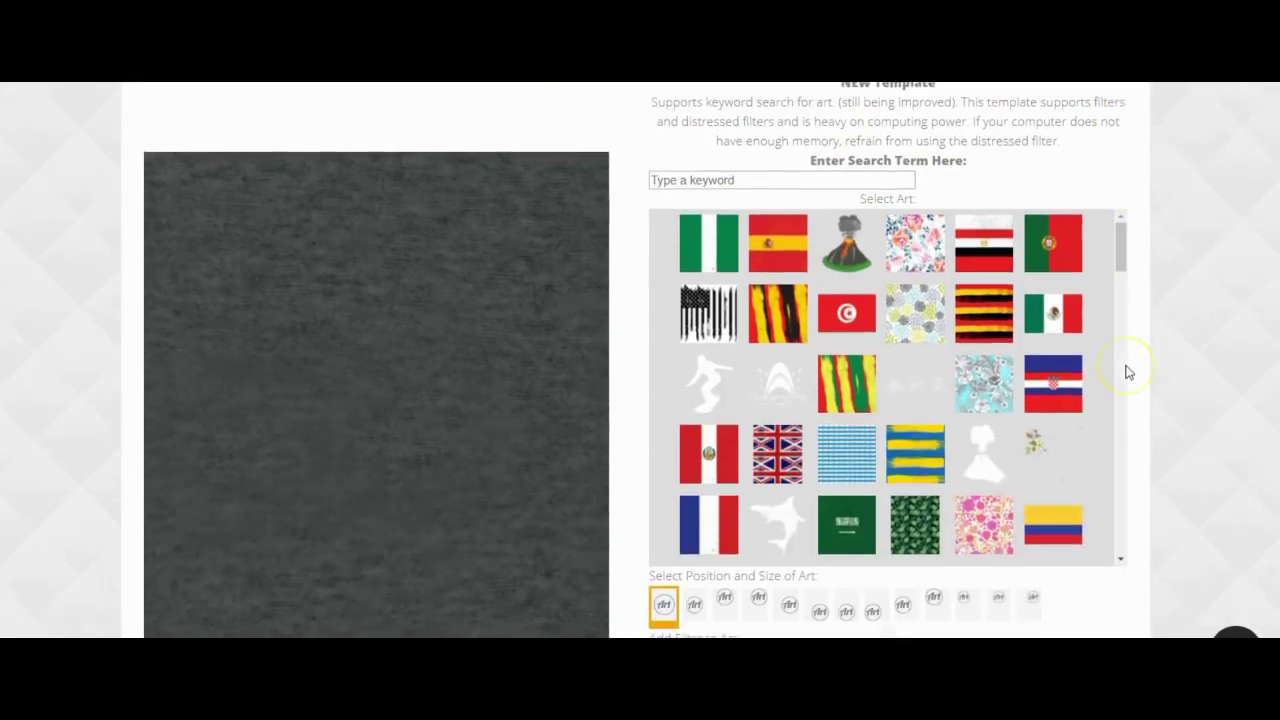
scroll(1126, 370, up, 1)
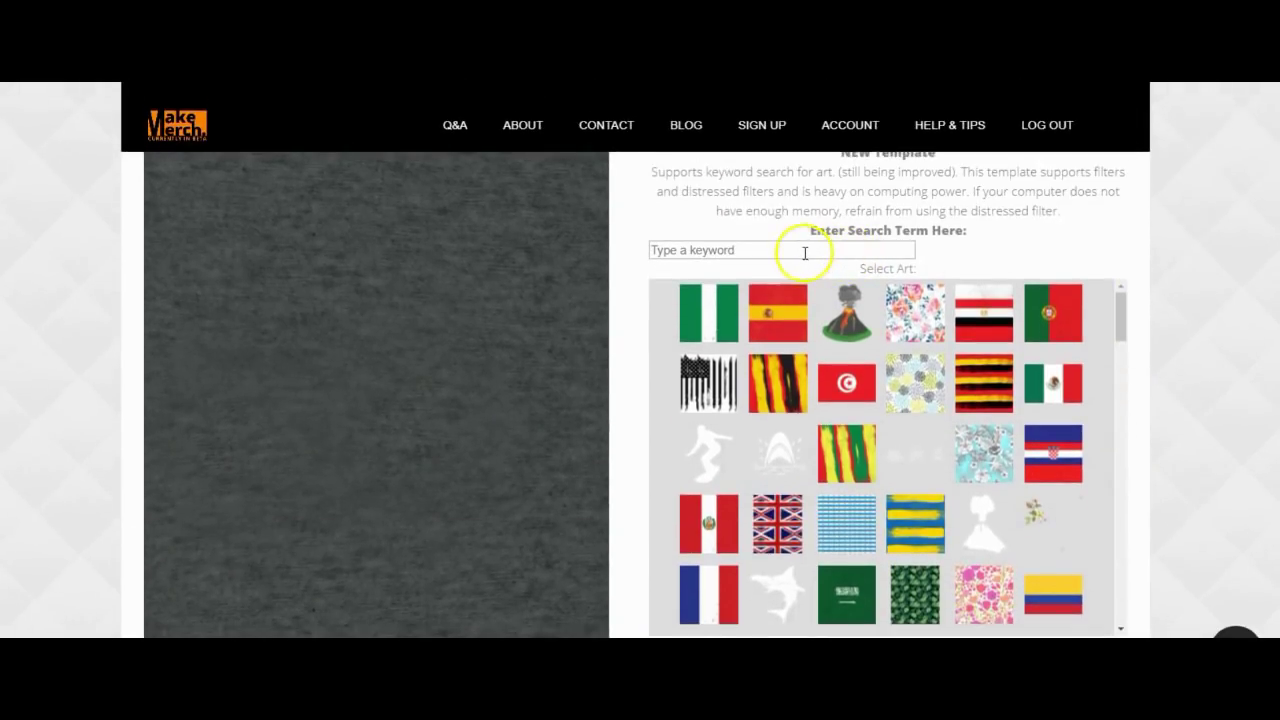
click(842, 323)
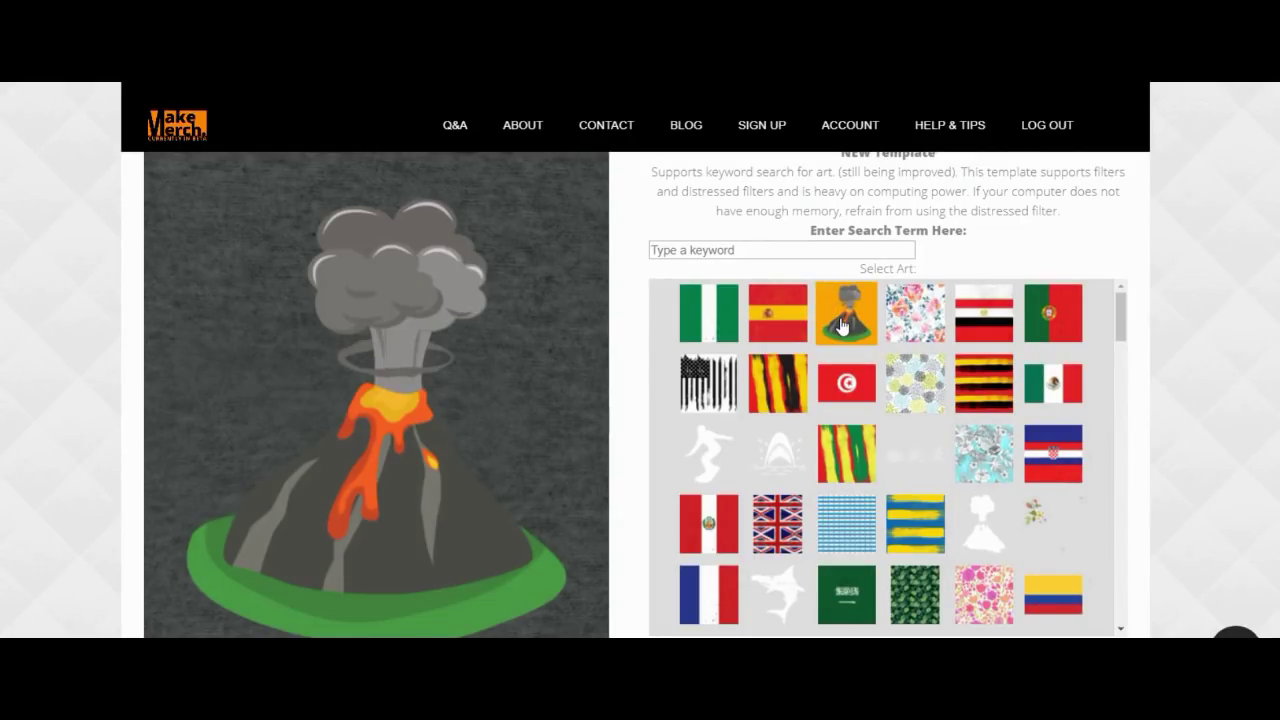
scroll(1121, 398, down, 5)
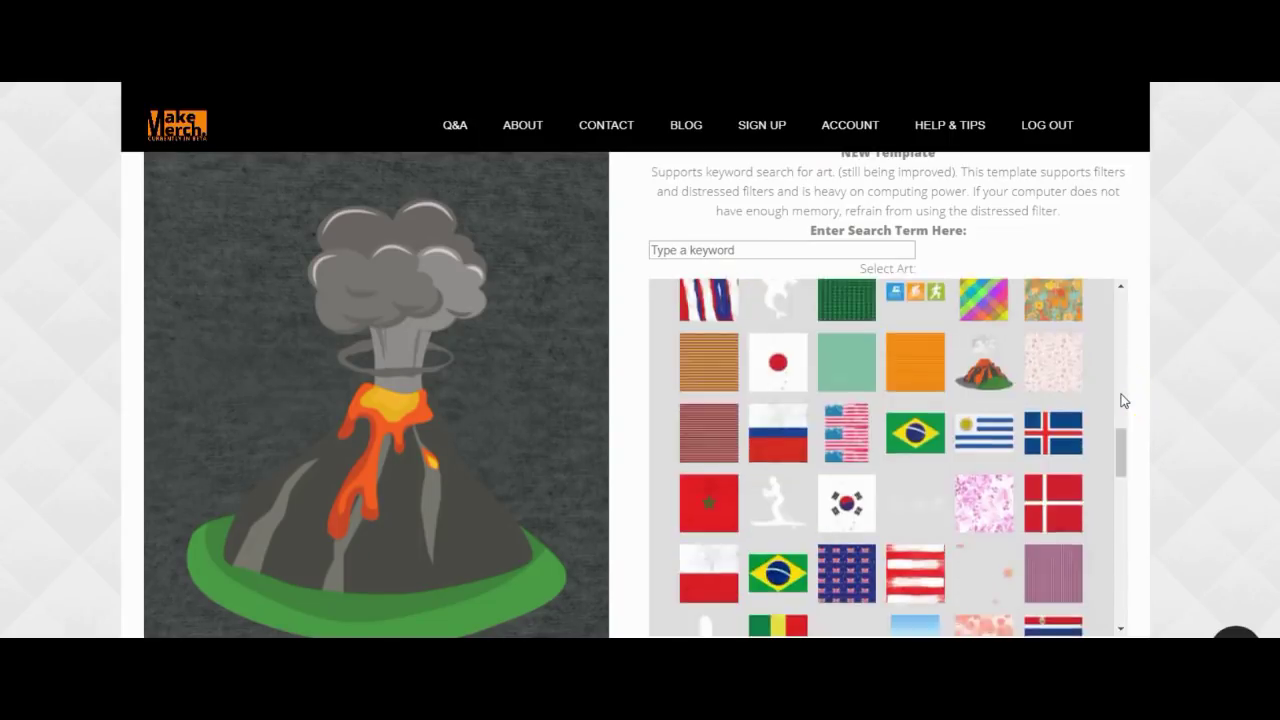
scroll(1124, 400, down, 5)
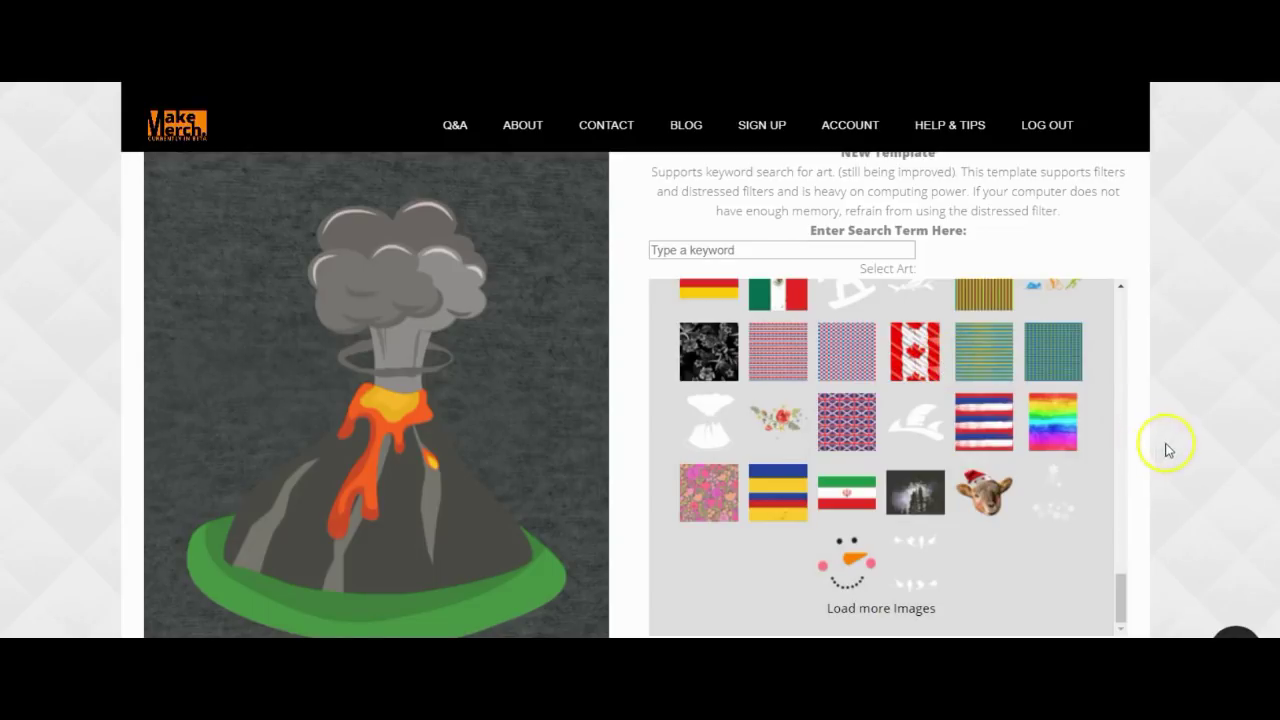
scroll(981, 460, down, 15)
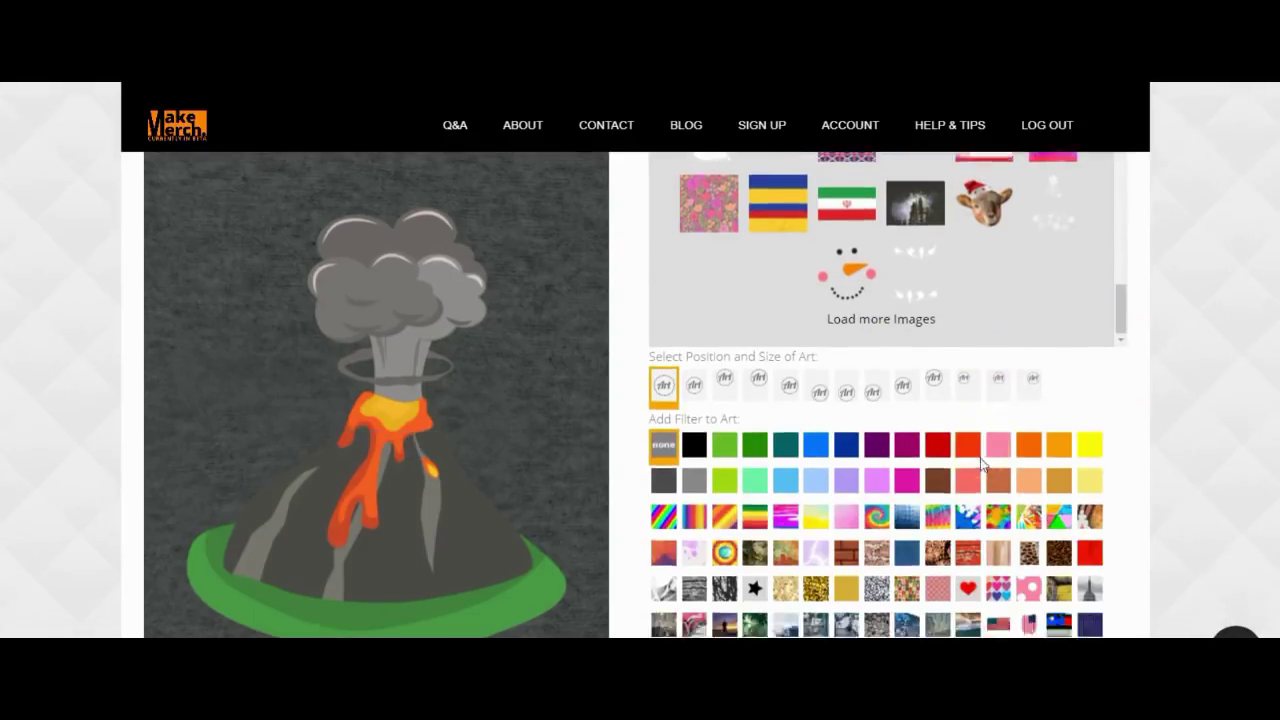
scroll(981, 465, up, 3)
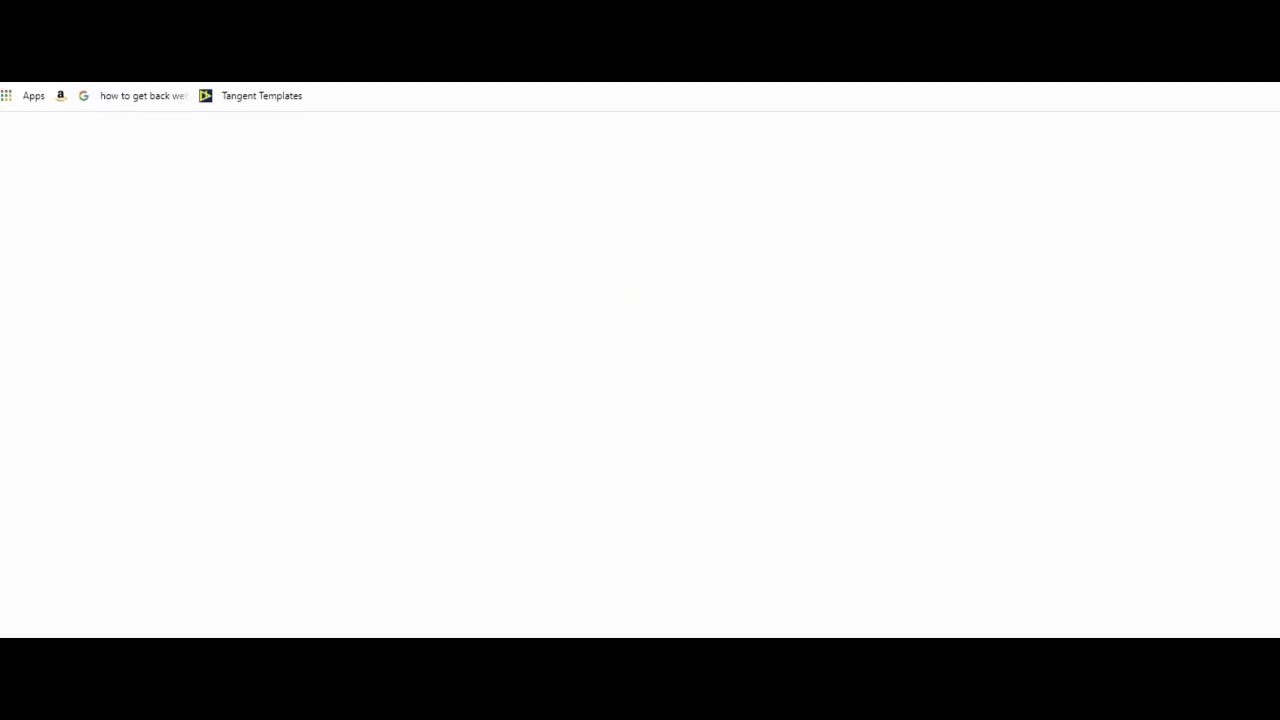
- Go to the Creative Market website and decline the 10% discount and free assets offer
text(creativ)
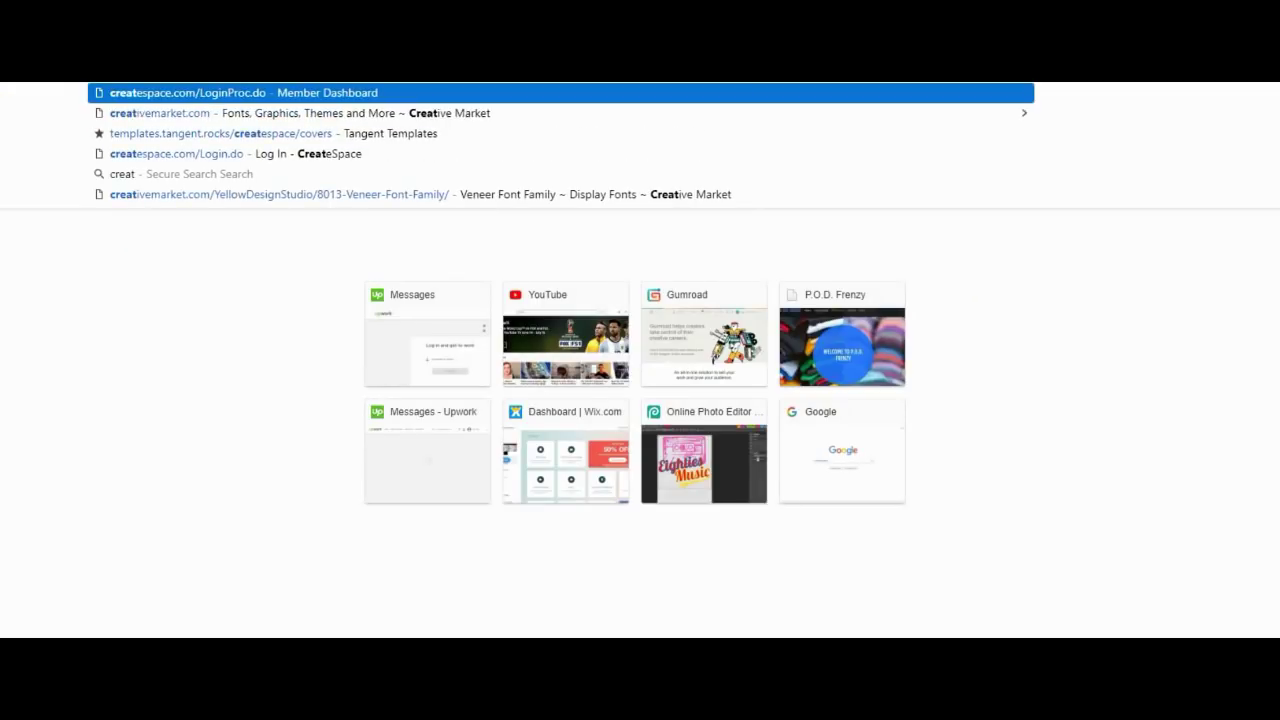
text(e)
key(Return)
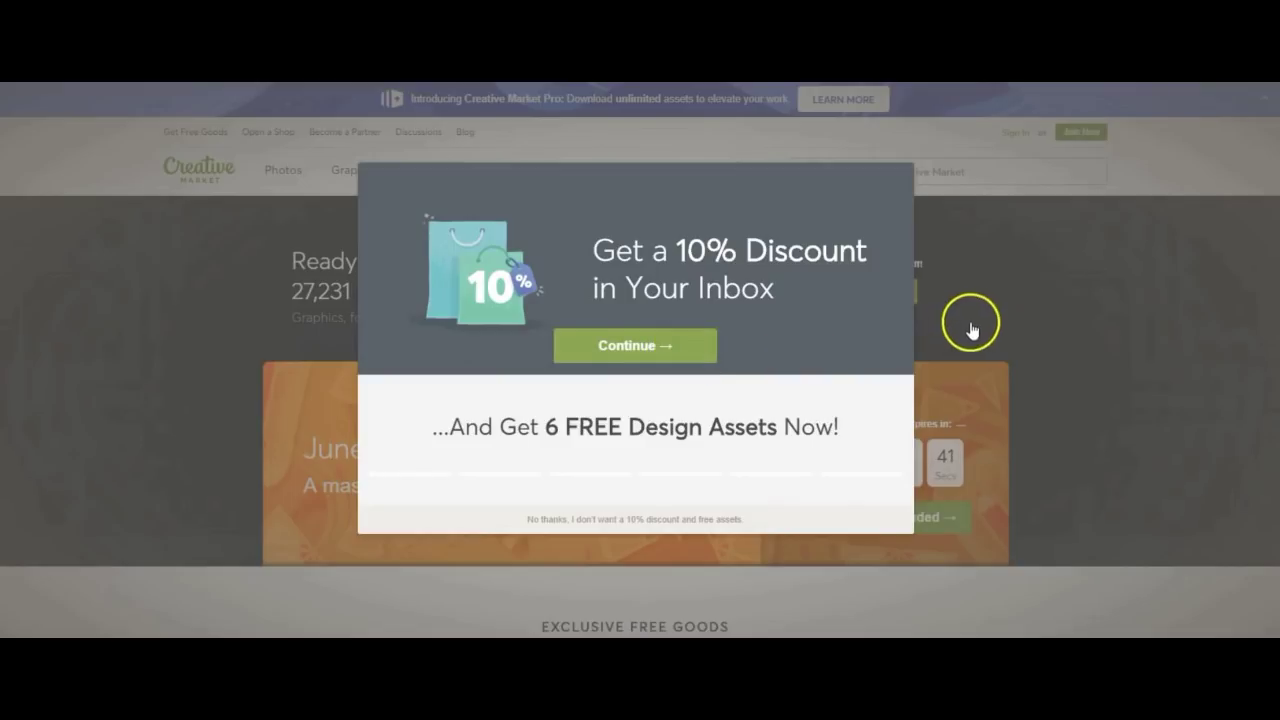
click(637, 520)
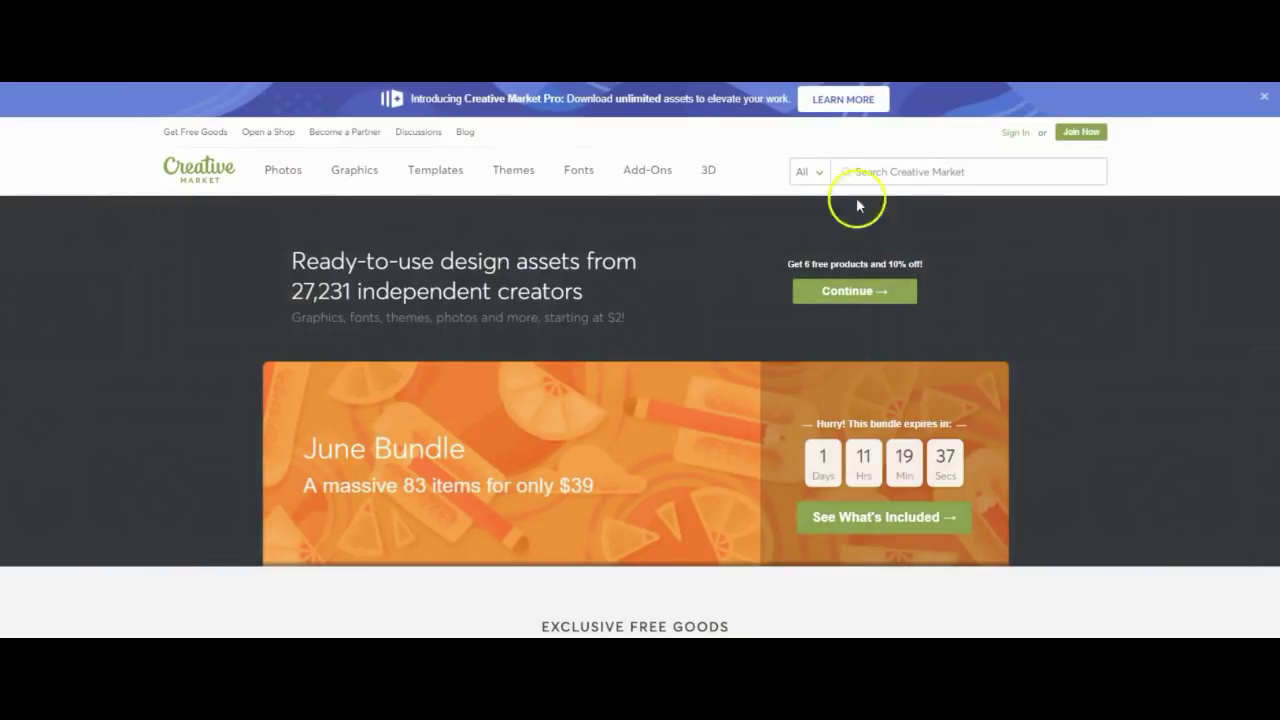
- Search Creative Market for halloween clipart and look through the results
click(911, 172)
text(ha)
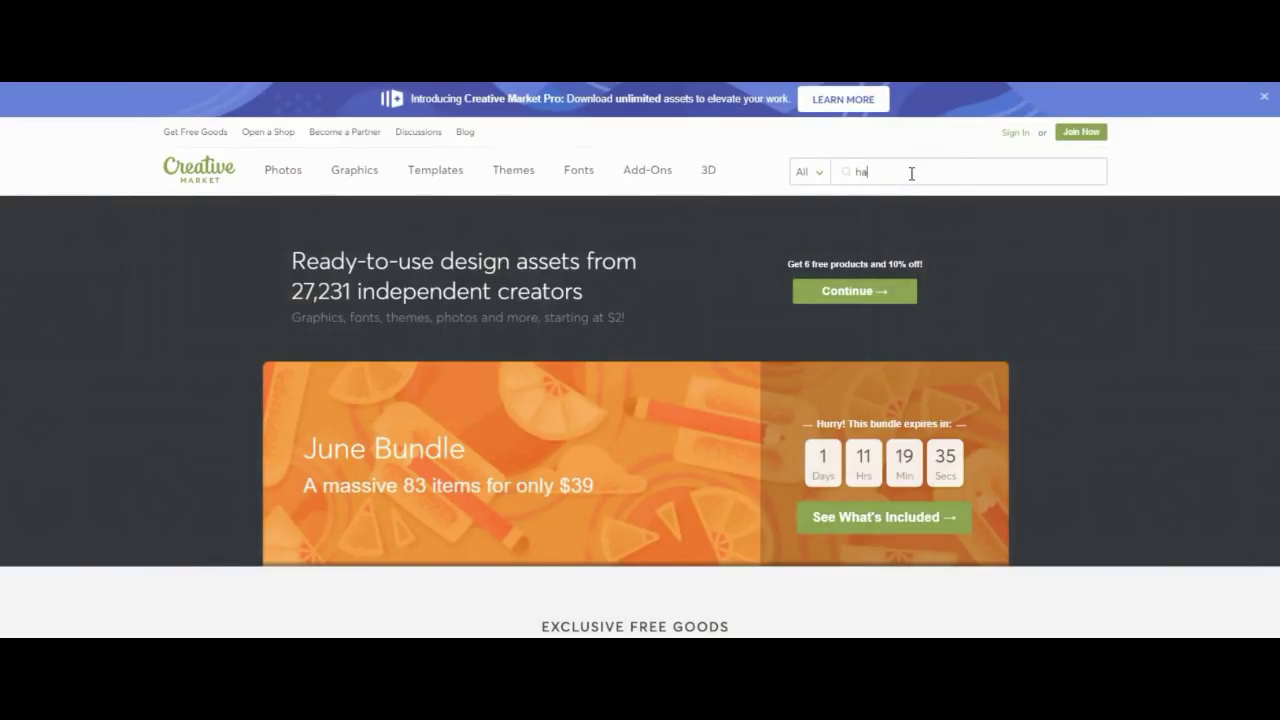
text(lloween)
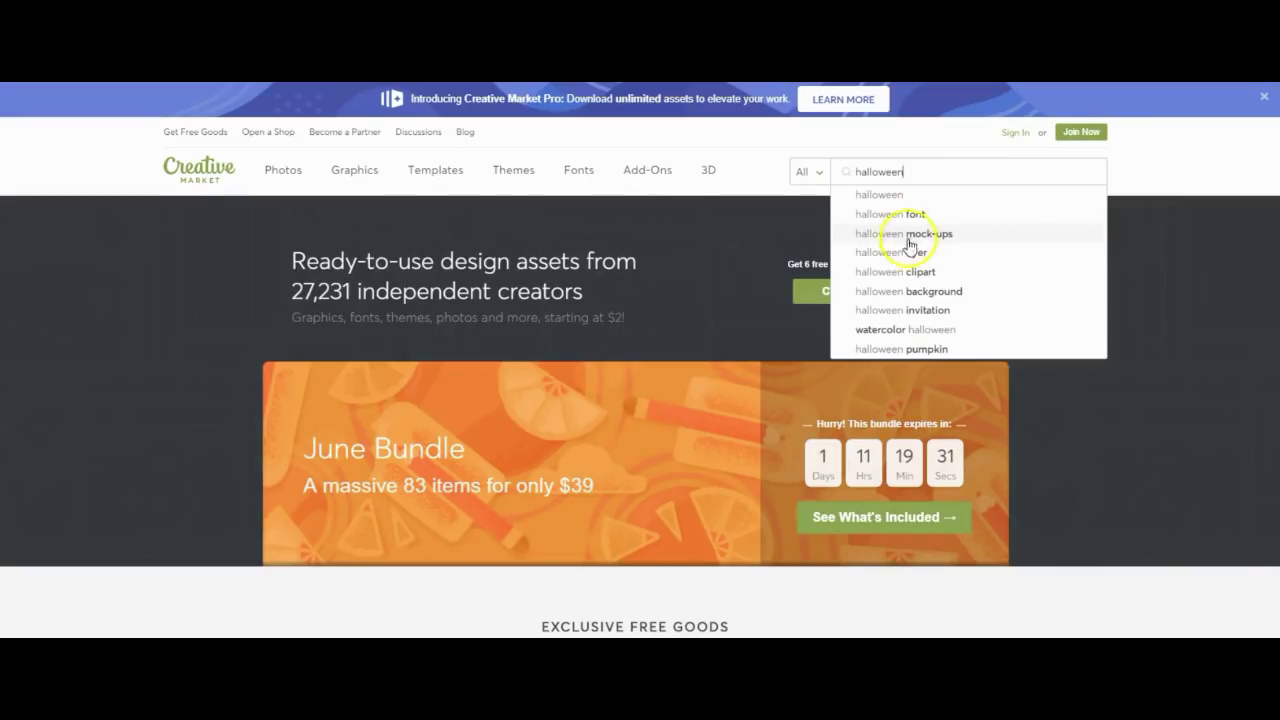
click(909, 271)
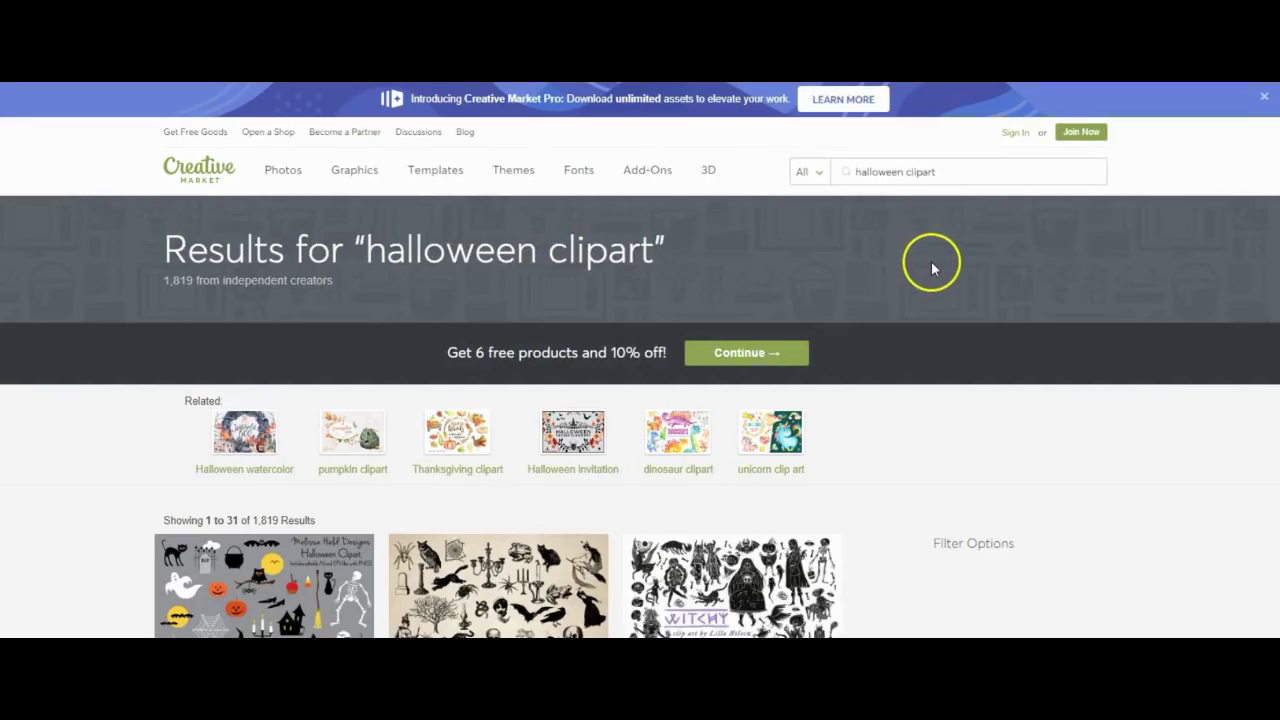
scroll(923, 365, down, 3)
scroll(923, 365, down, 2)
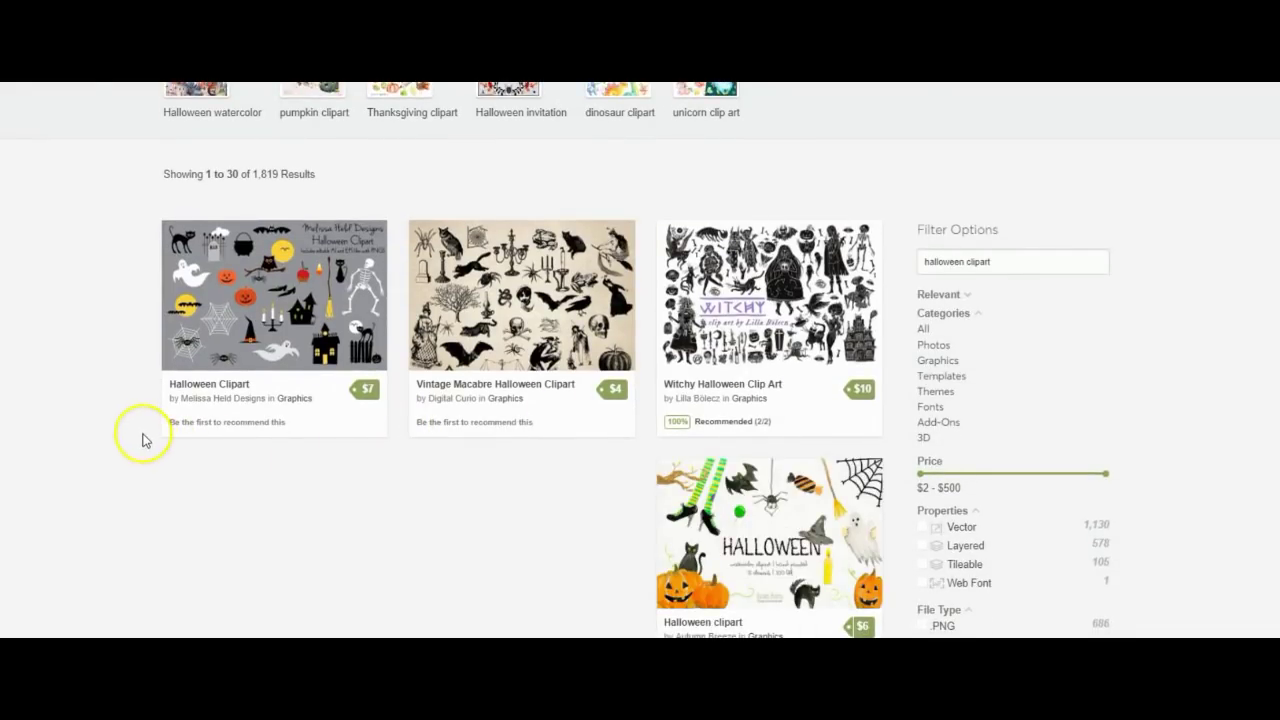
scroll(143, 440, down, 5)
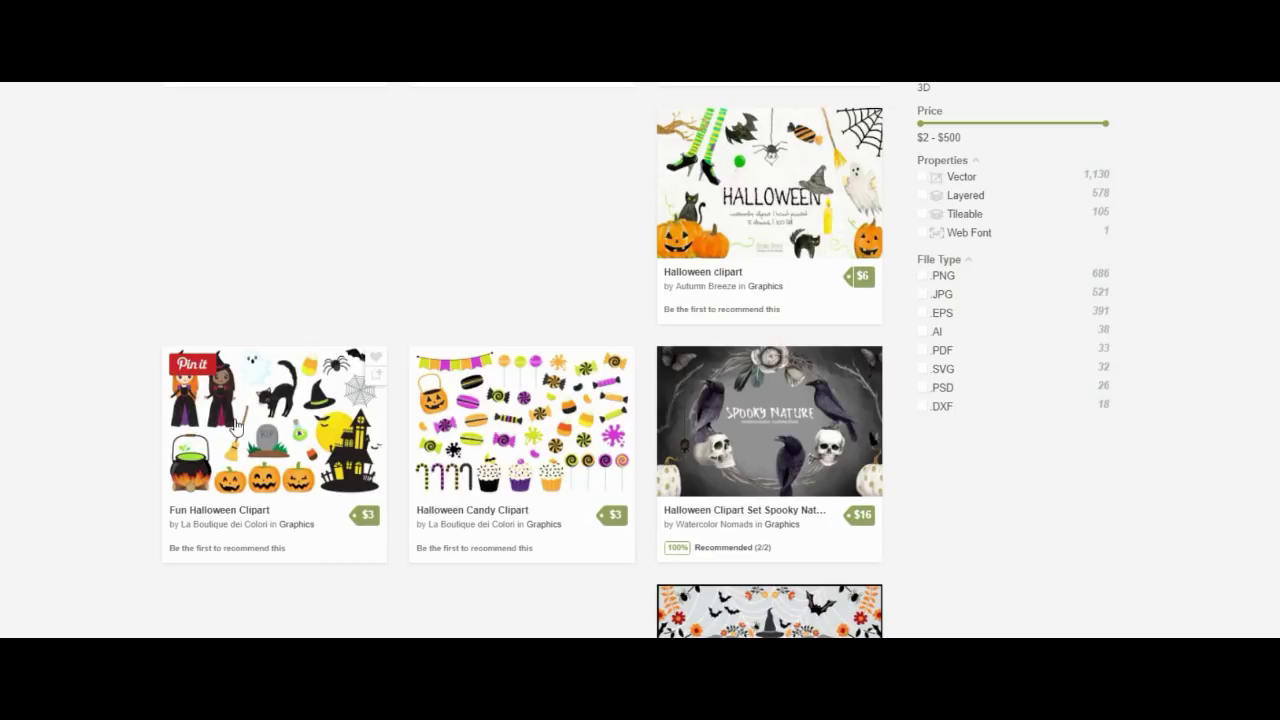
scroll(235, 425, down, 5)
scroll(235, 425, up, 15)
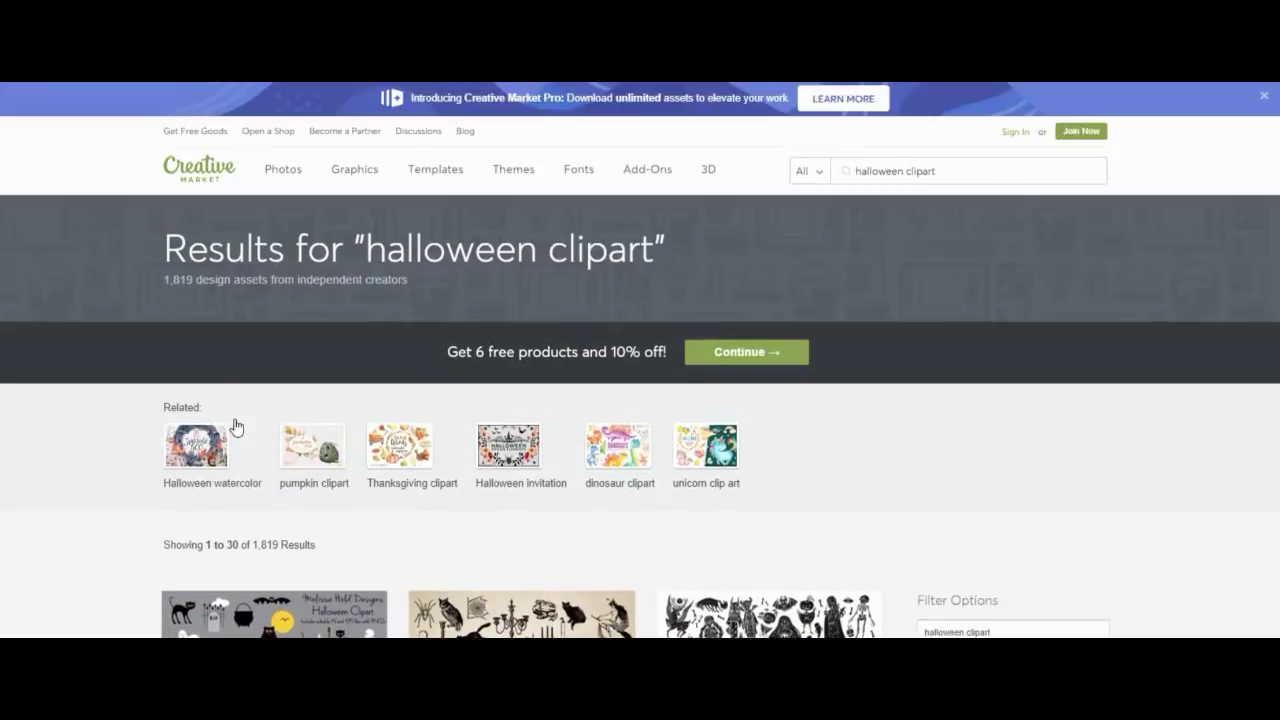
- Go to the Illustrations category under Graphics and search the marketplace for summer
mouse_move(363, 171)
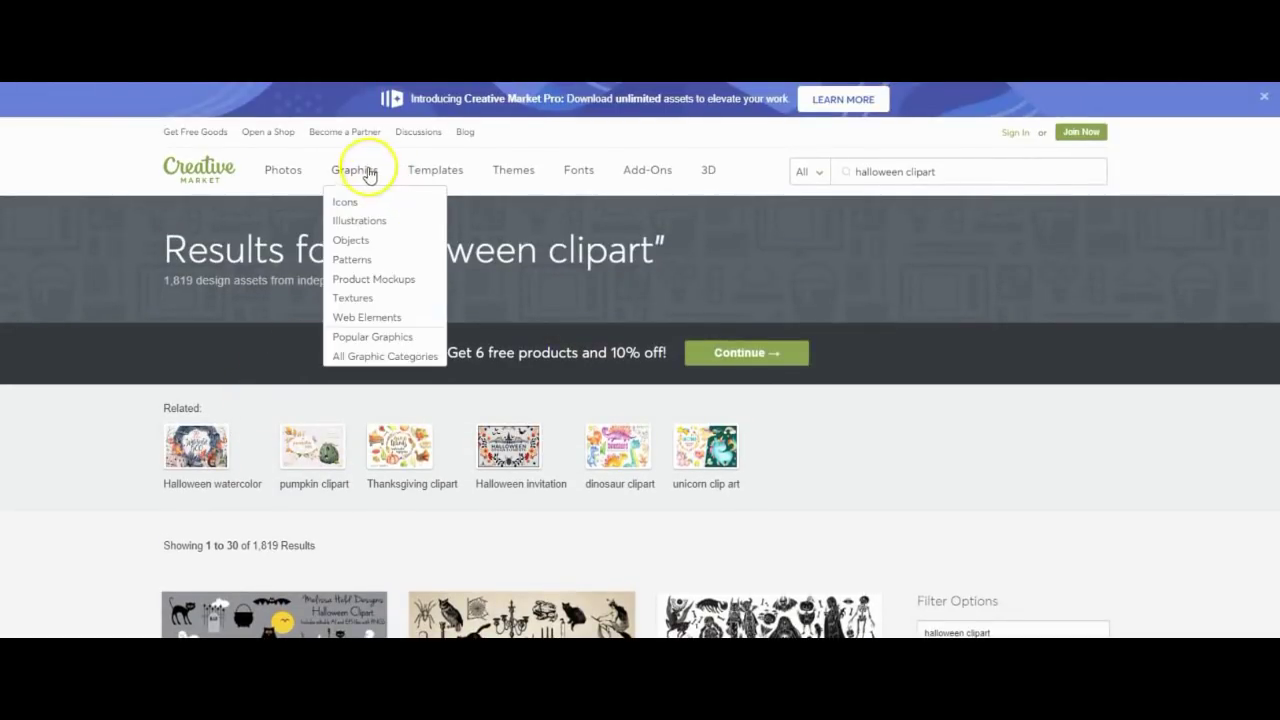
click(359, 222)
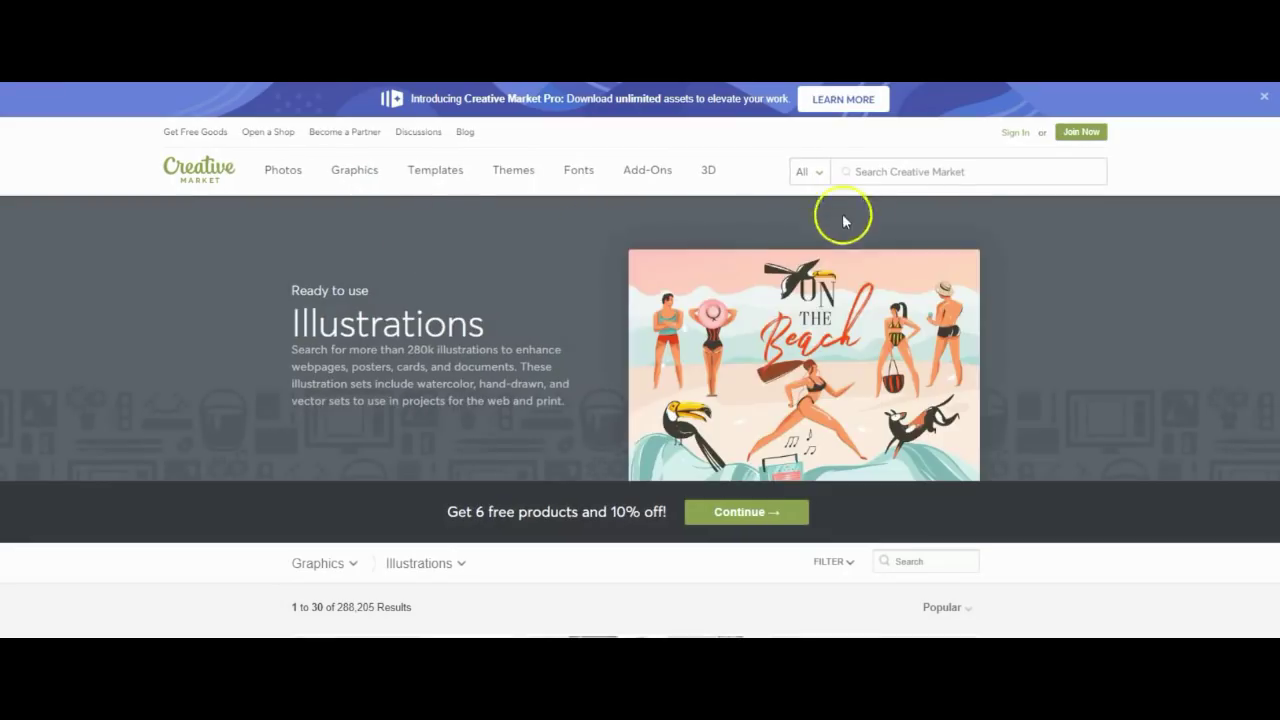
click(904, 175)
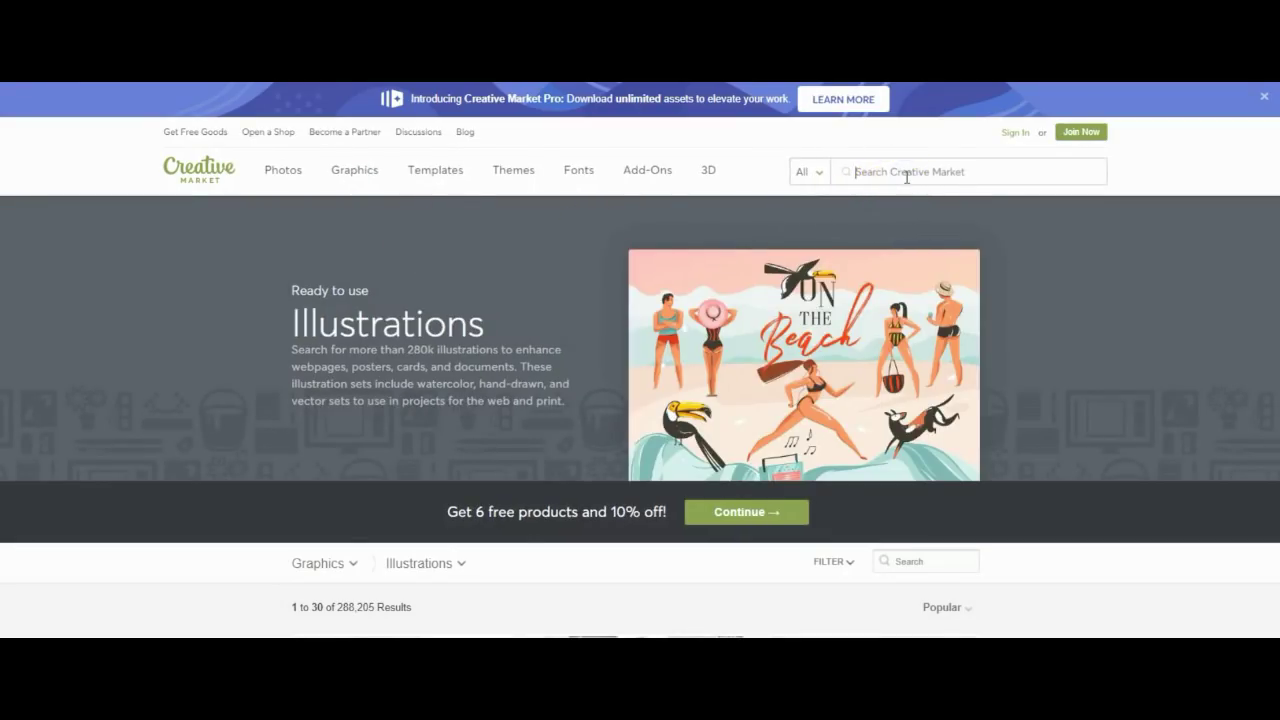
text(summer)
key(Return)
- Look through the summer results and open the Sweet Summer graphics set's product page
scroll(929, 351, down, 5)
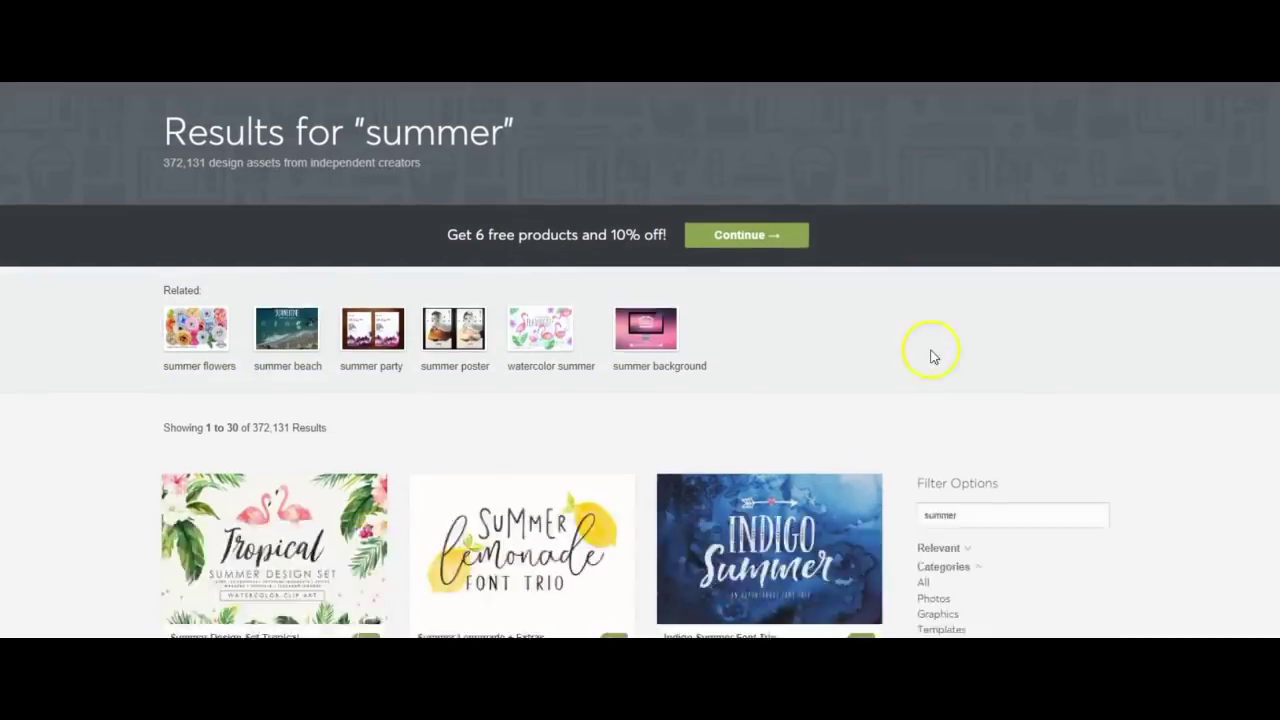
scroll(929, 353, down, 4)
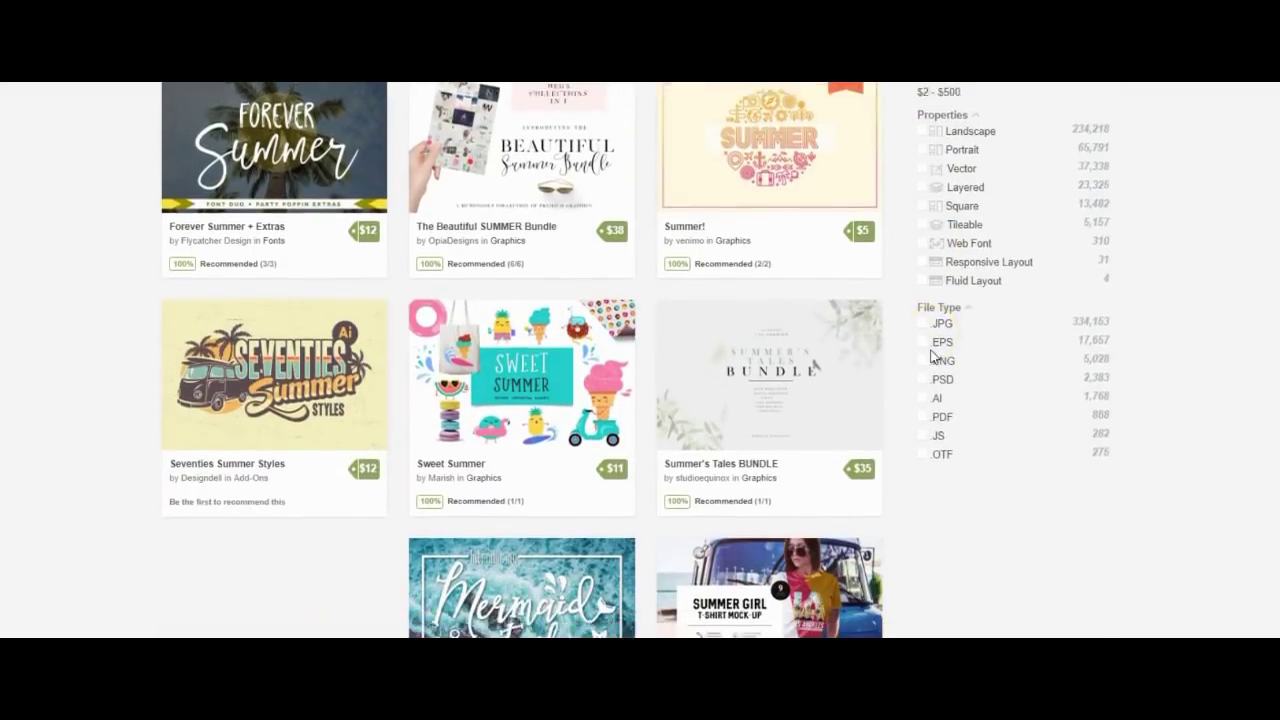
scroll(930, 353, down, 1)
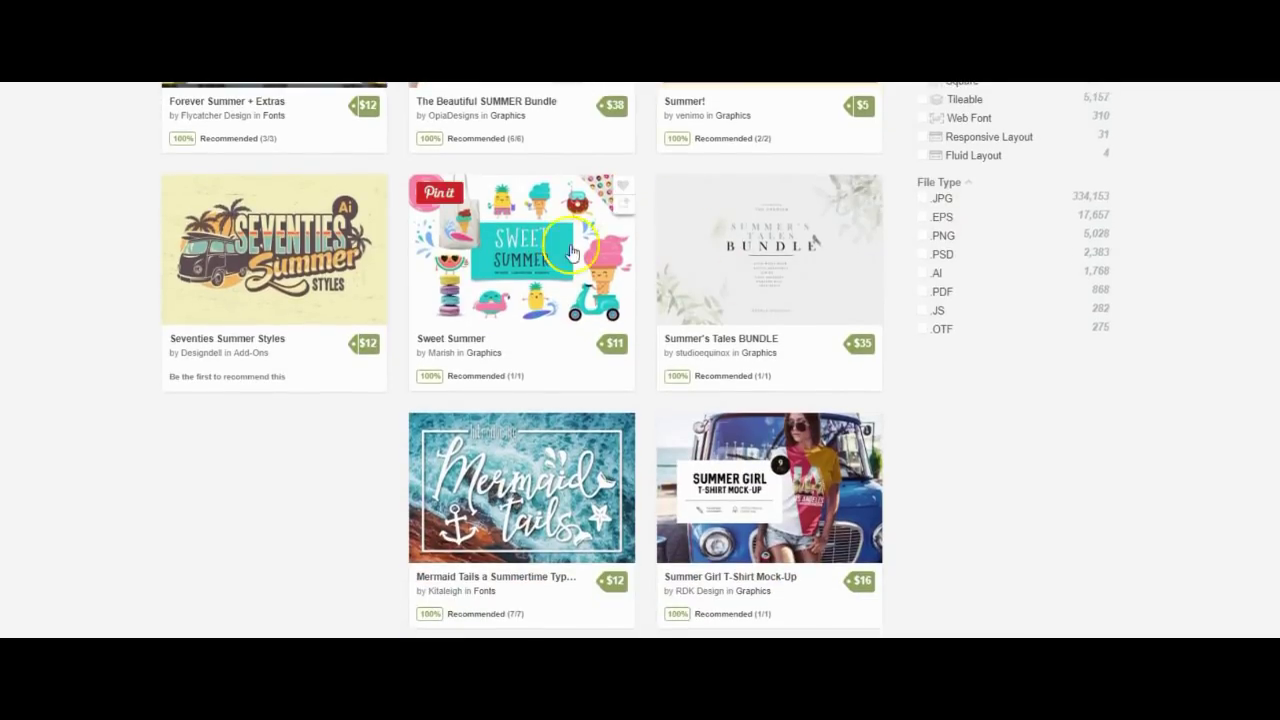
click(556, 248)
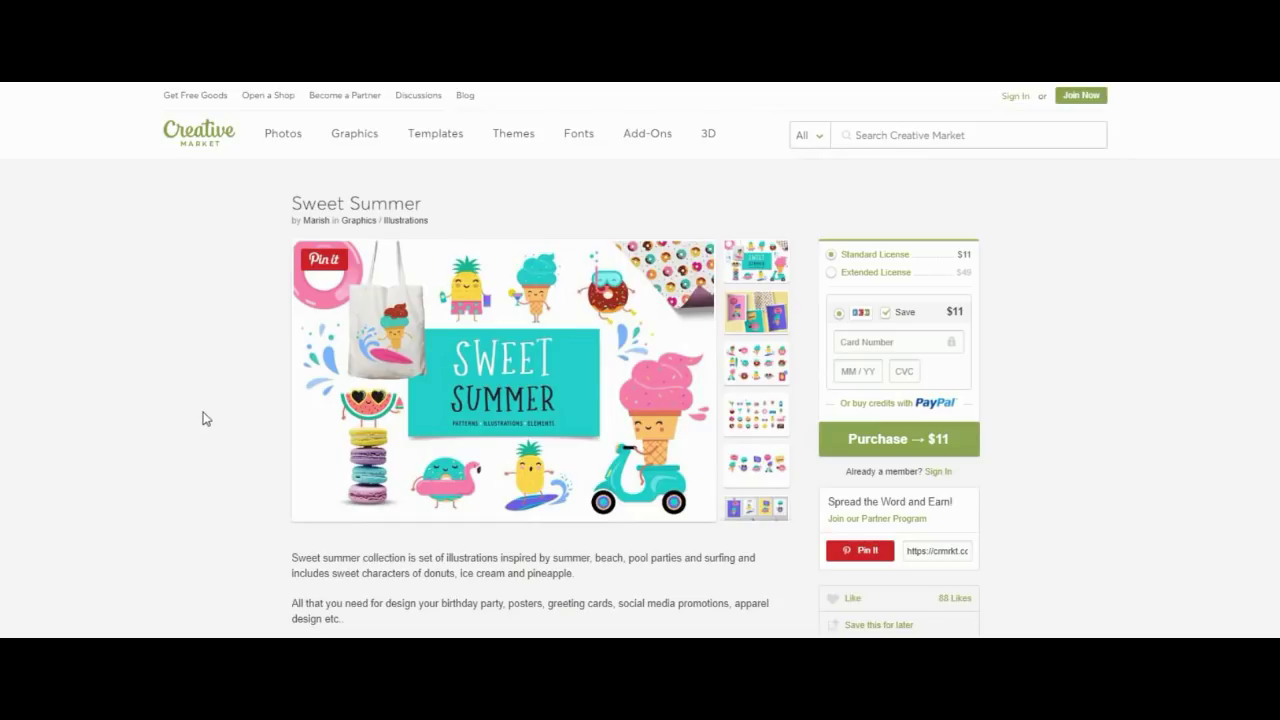
click(65, 507)
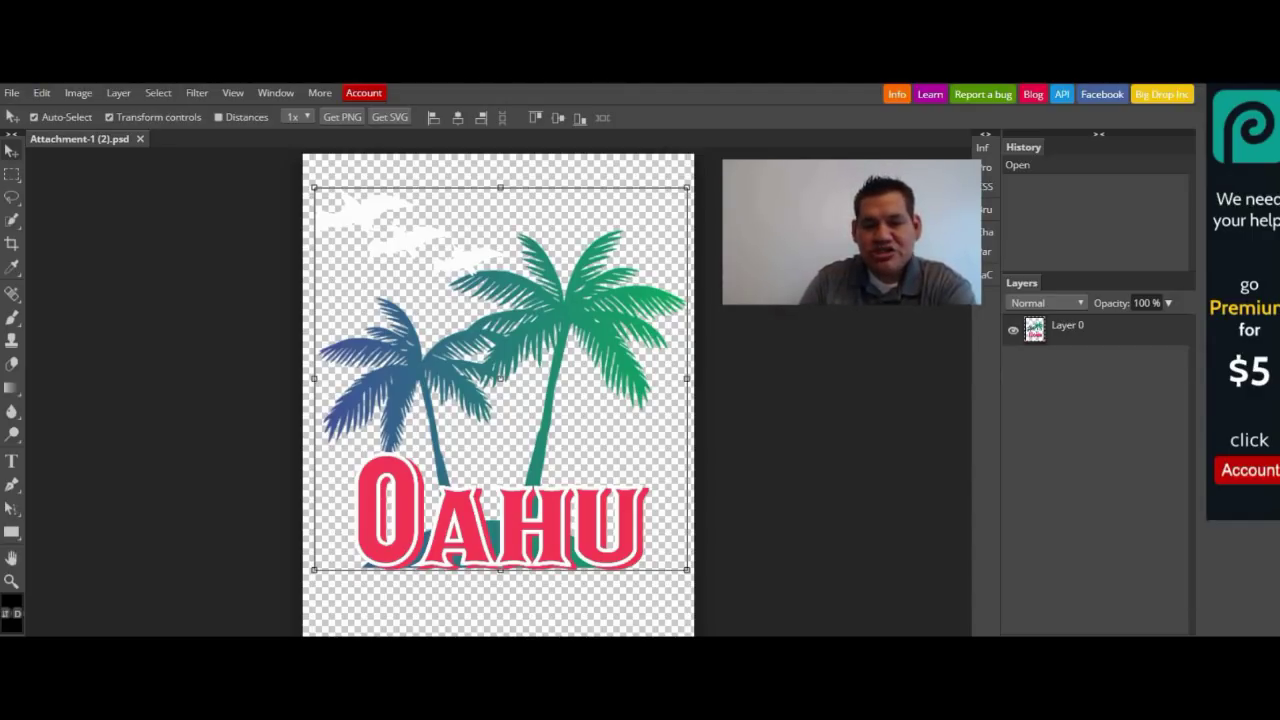
click(12, 318)
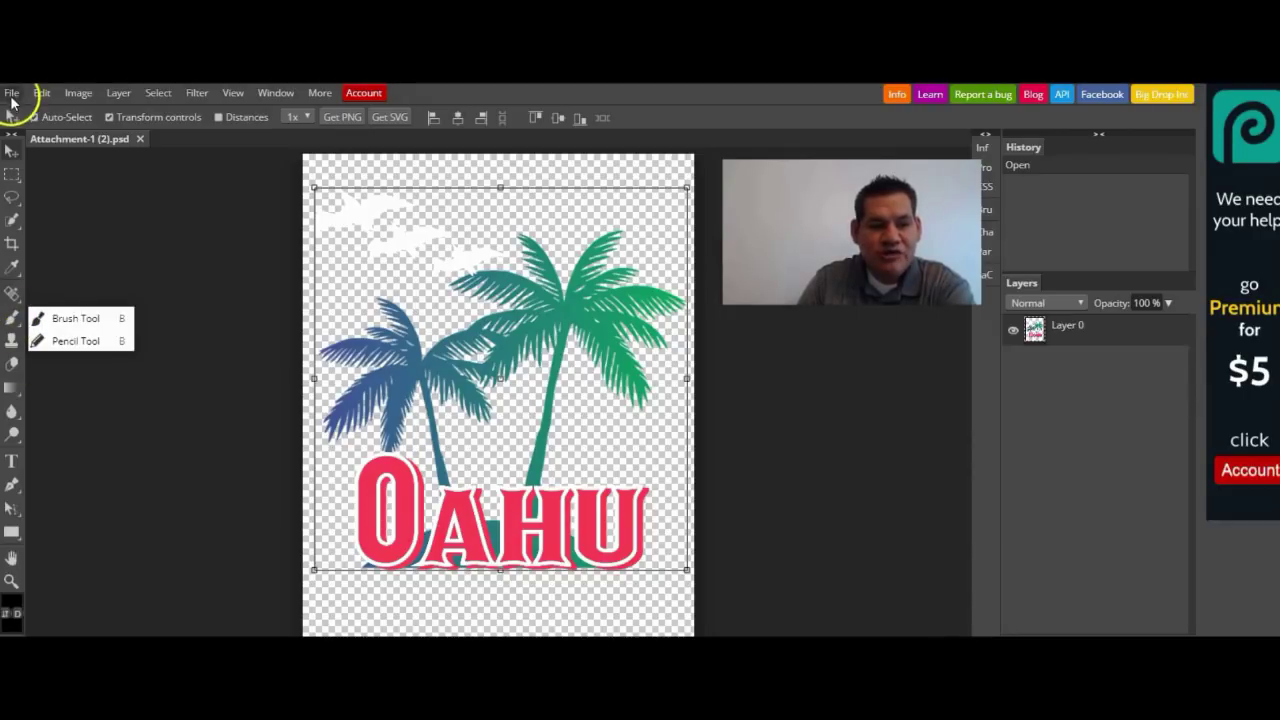
click(11, 93)
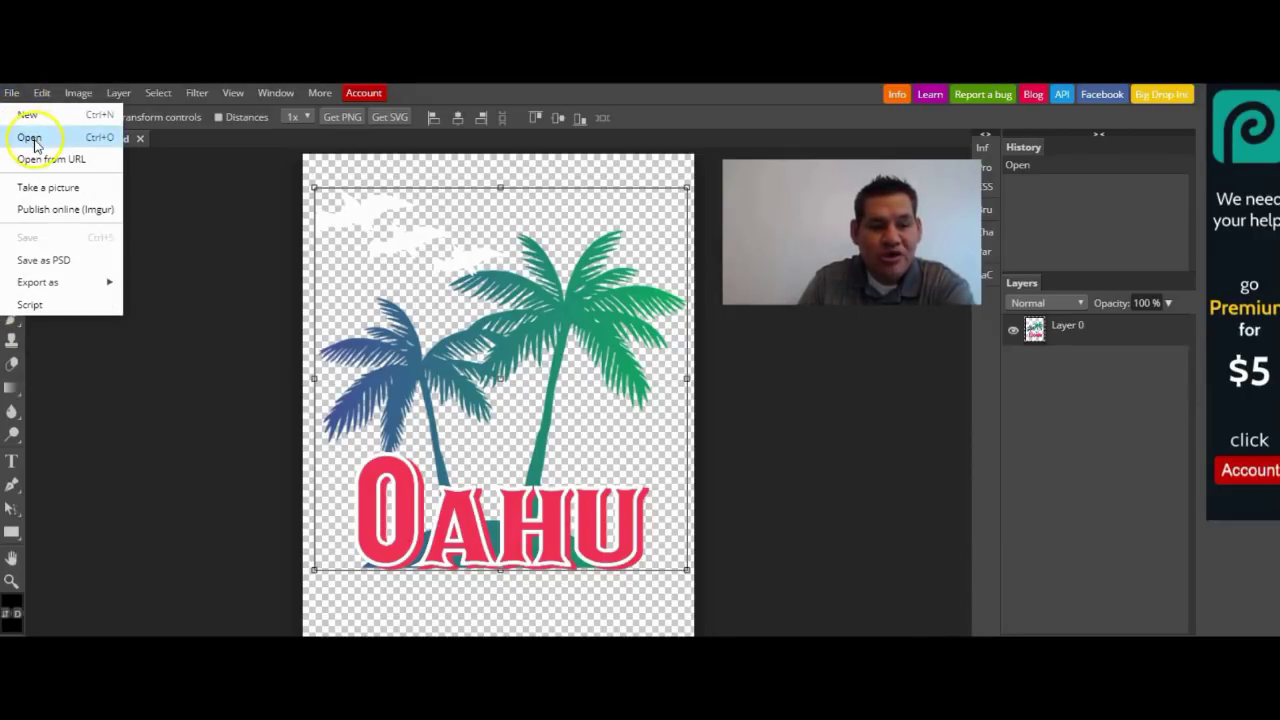
click(158, 193)
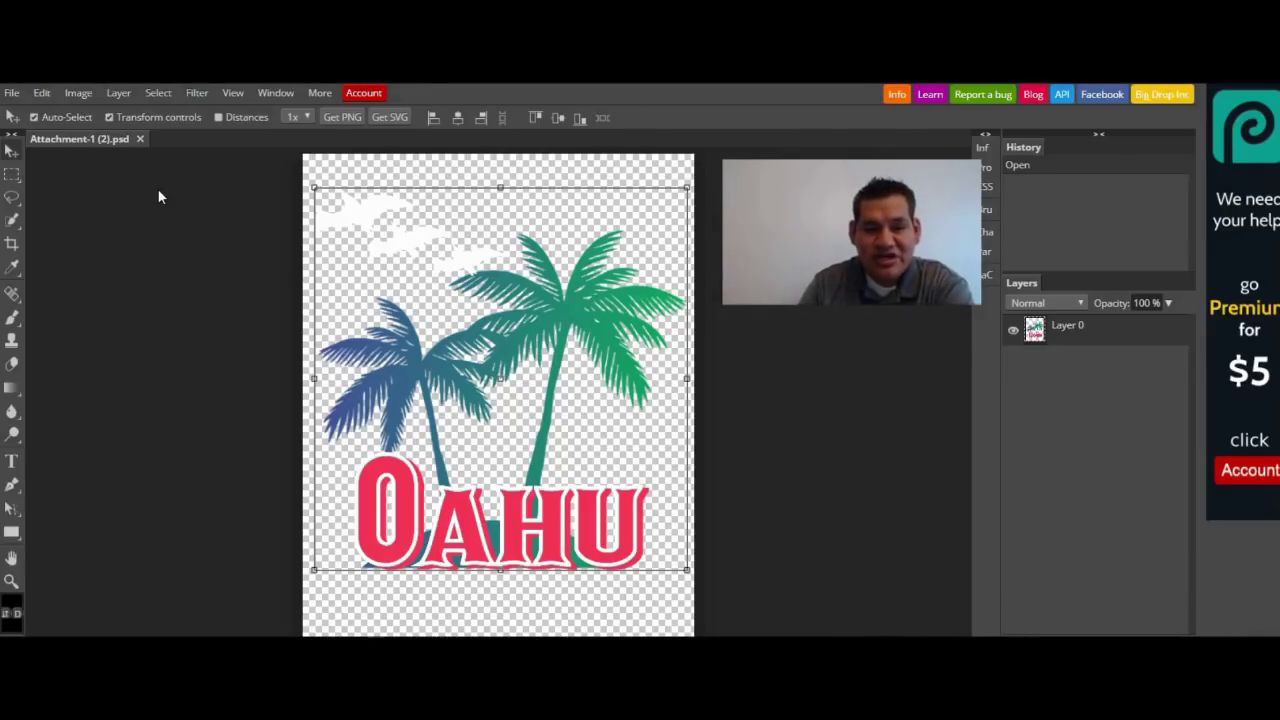
- Start exporting the Oahu palm tree design as a PNG and set the export width to 4500 px
click(14, 95)
mouse_move(67, 287)
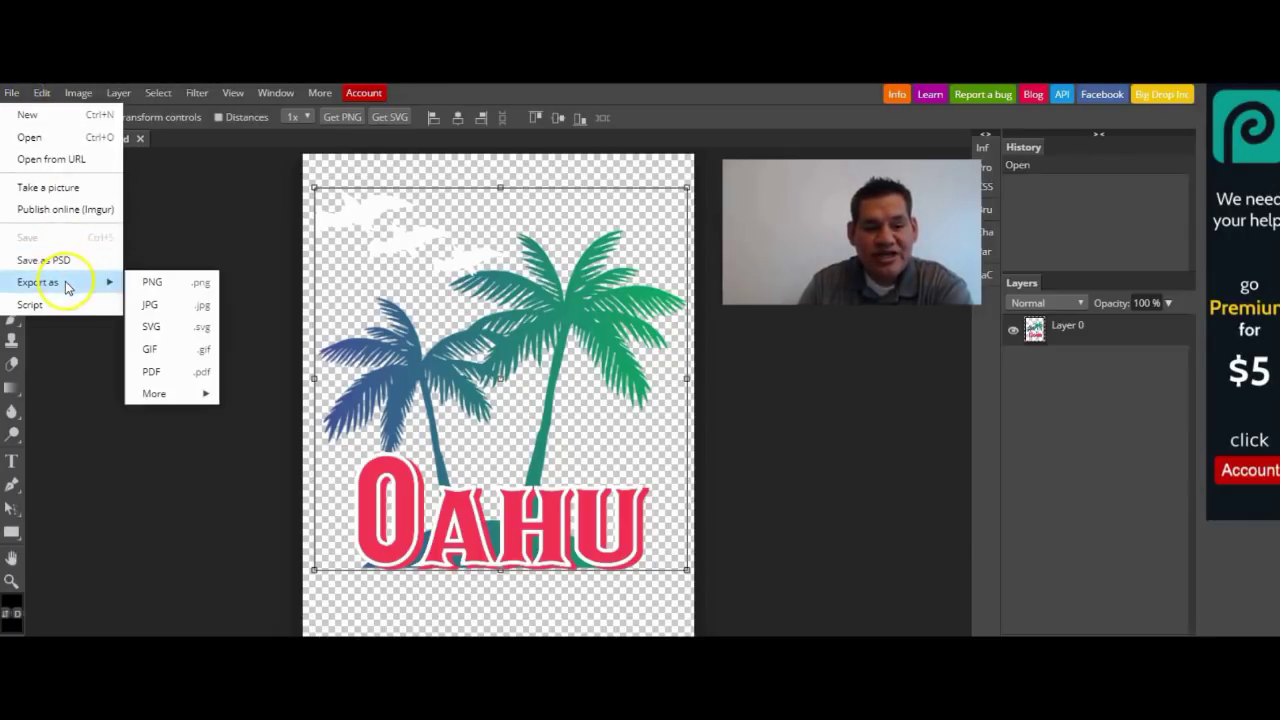
click(162, 281)
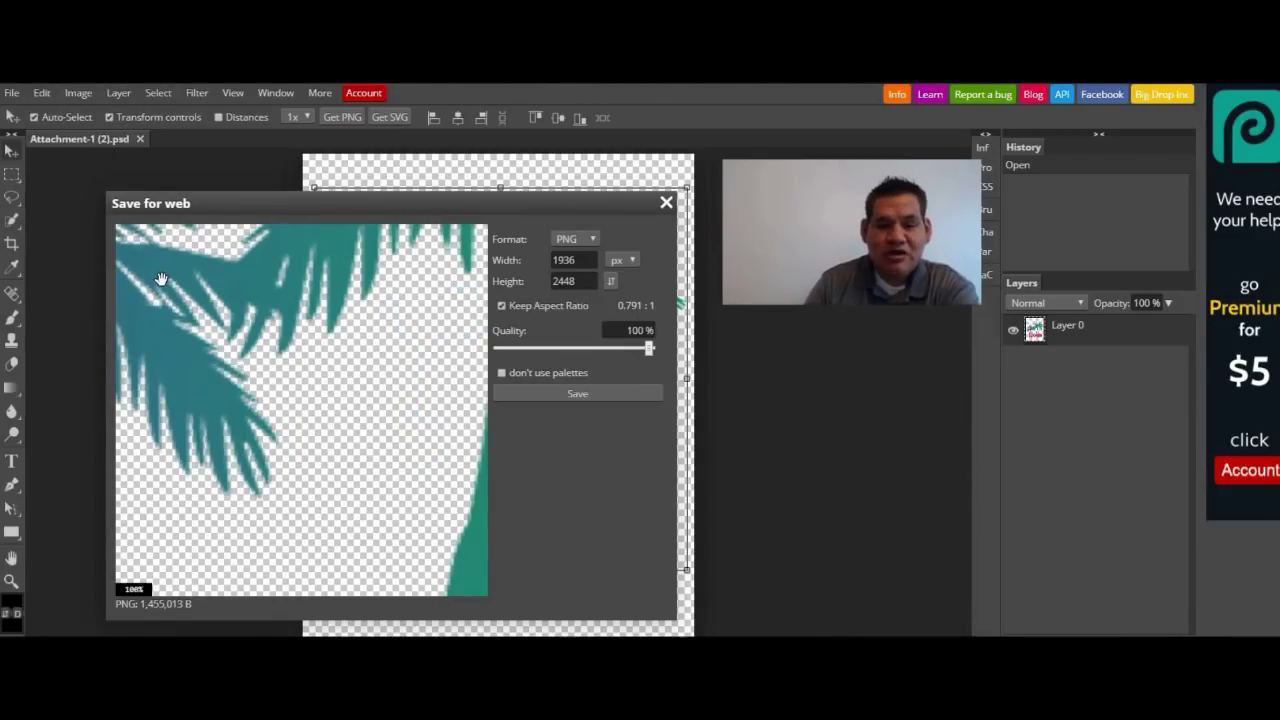
click(583, 260)
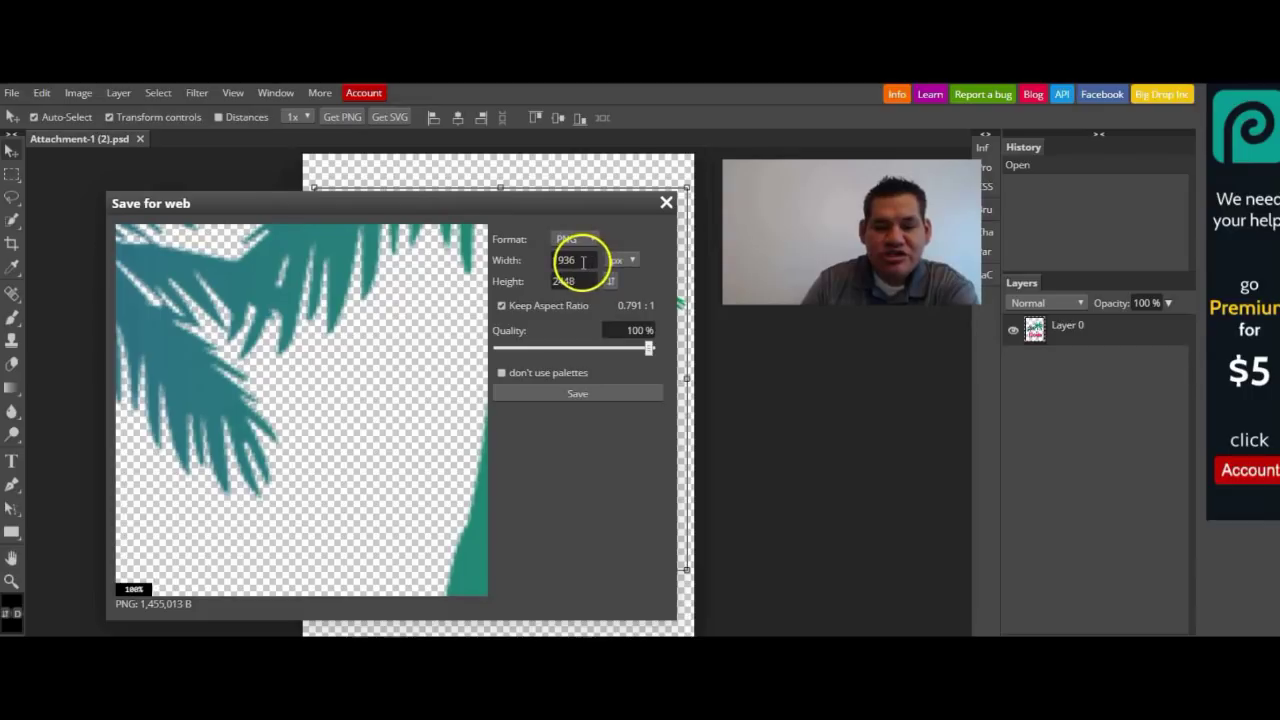
click(583, 260)
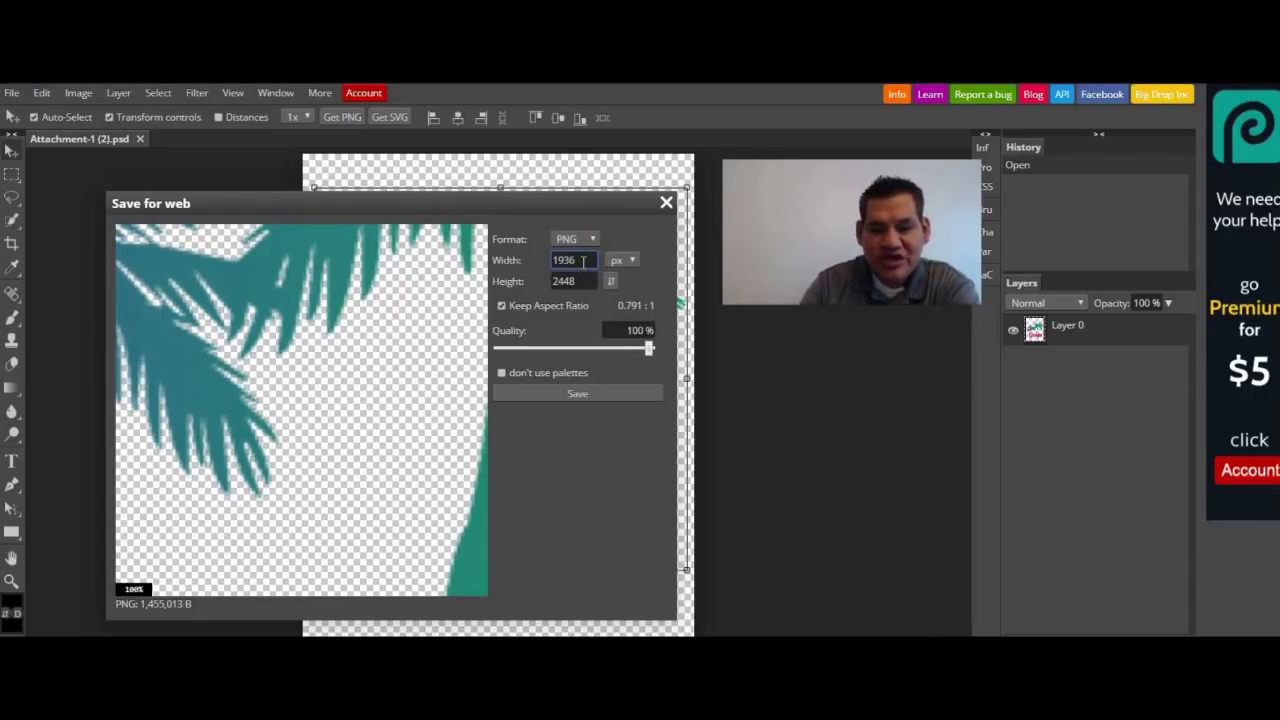
key(BackSpace)
key(BackSpace)
key(BackSpace)
key(BackSpace)
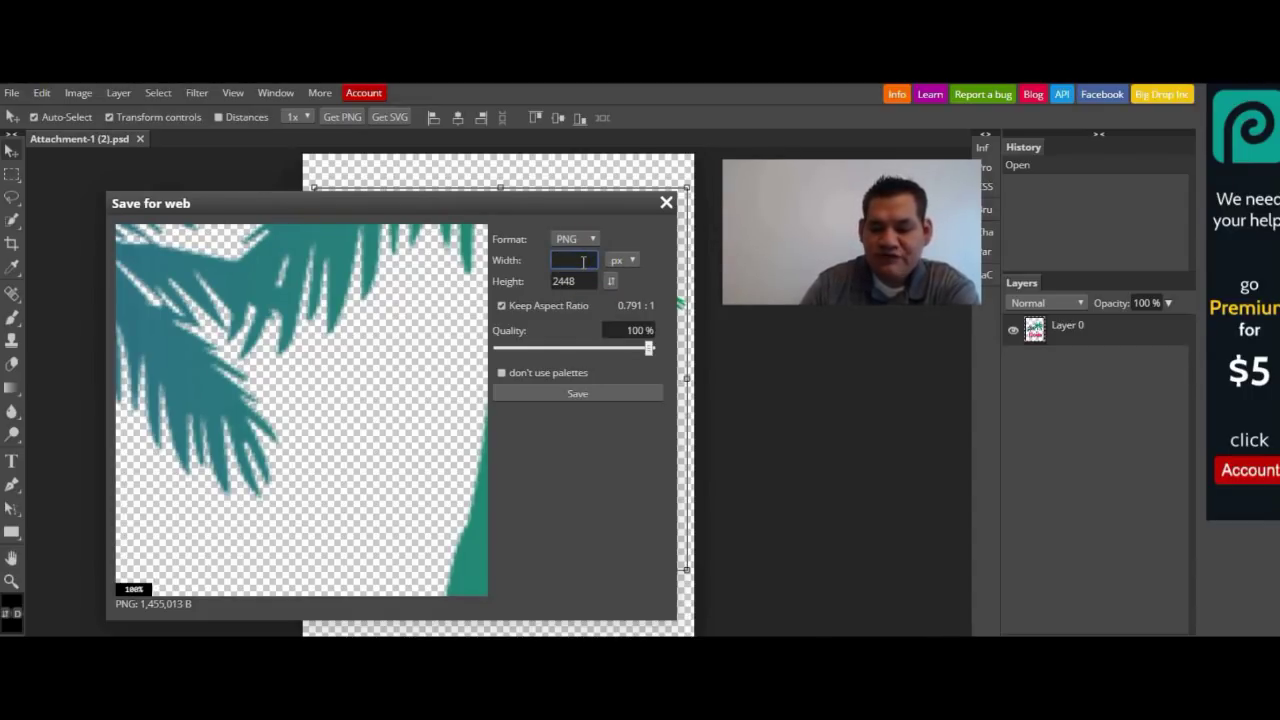
text(1500)
- Set the PNG export height to 5400 px and save the exported image
click(583, 280)
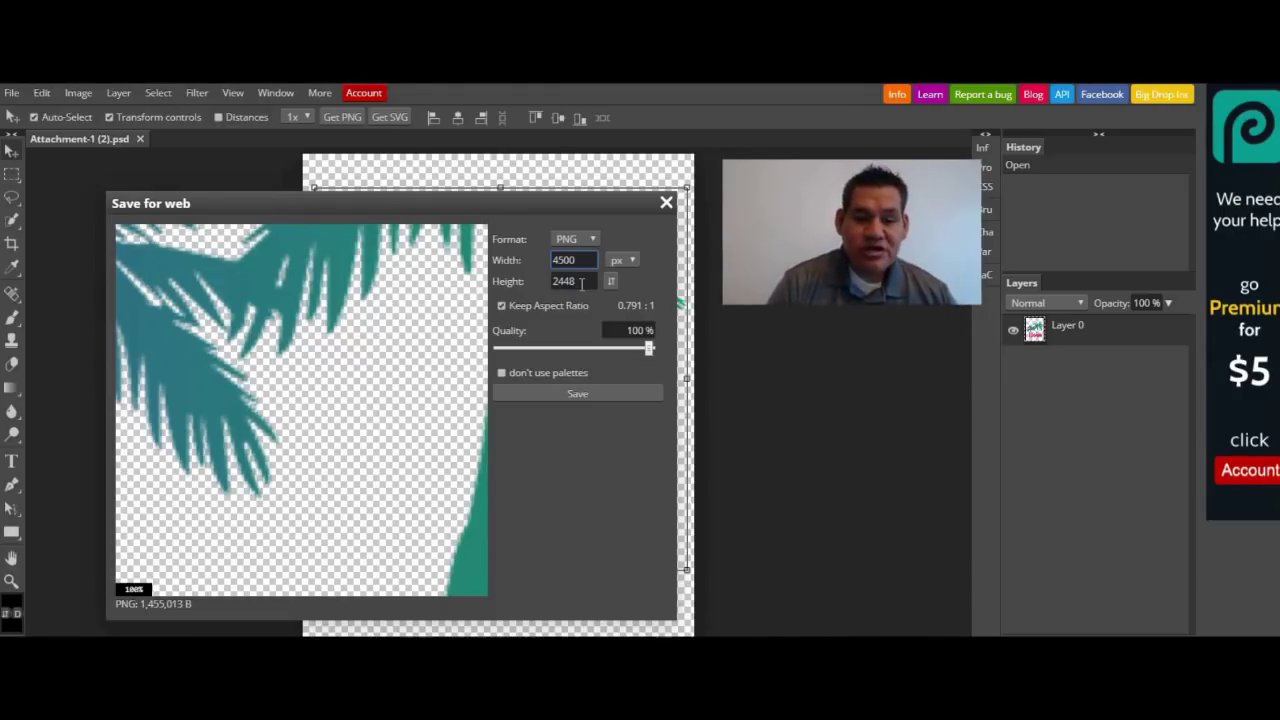
click(581, 284)
key(BackSpace)
key(BackSpace)
key(BackSpace)
key(BackSpace)
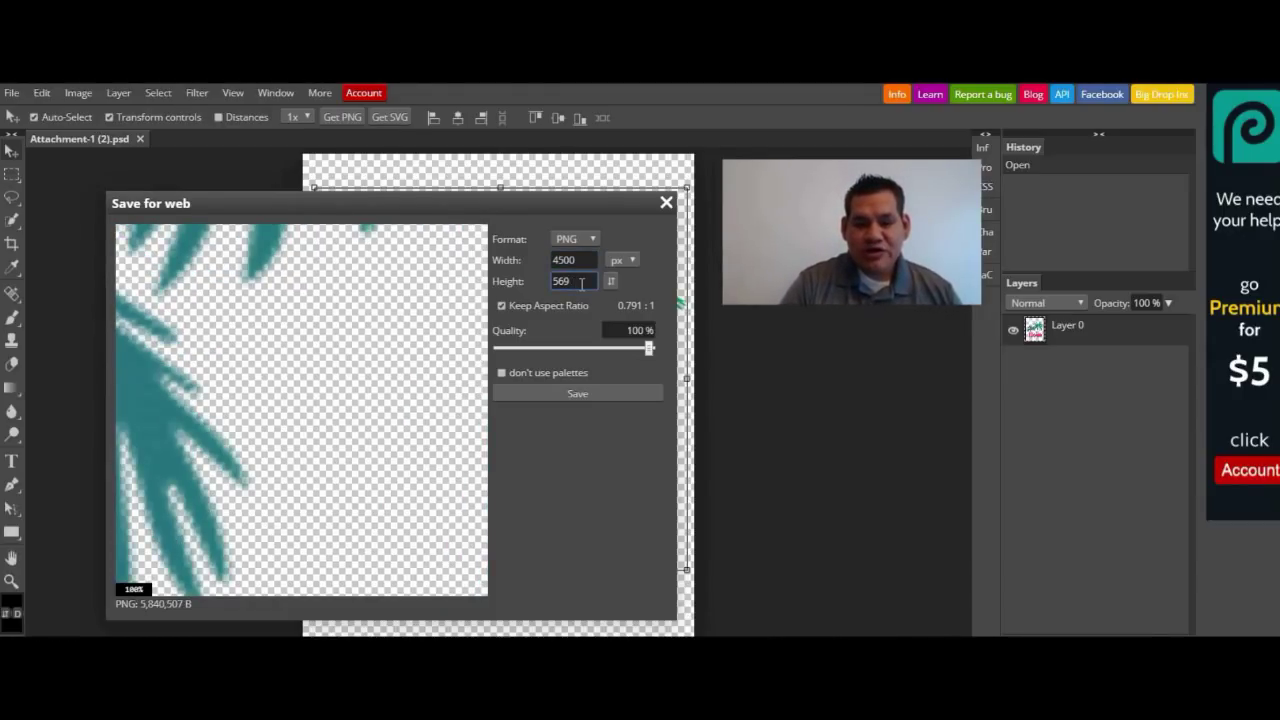
text(5400)
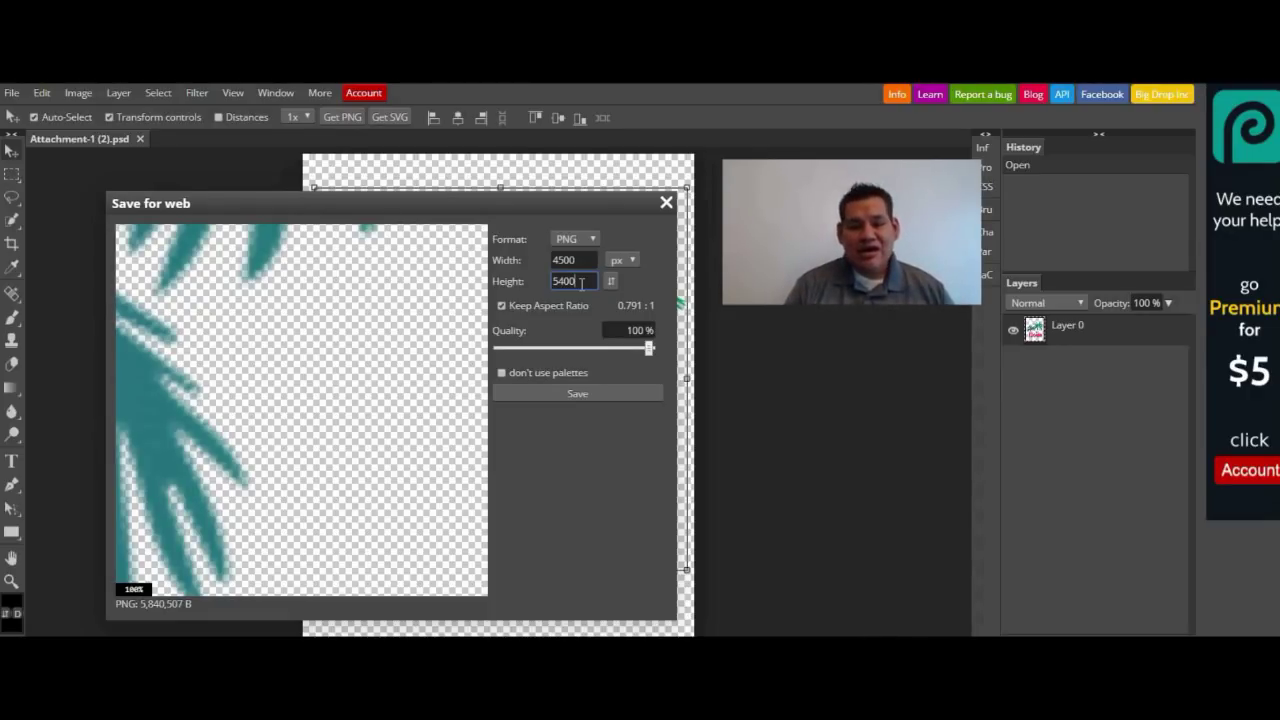
click(585, 393)
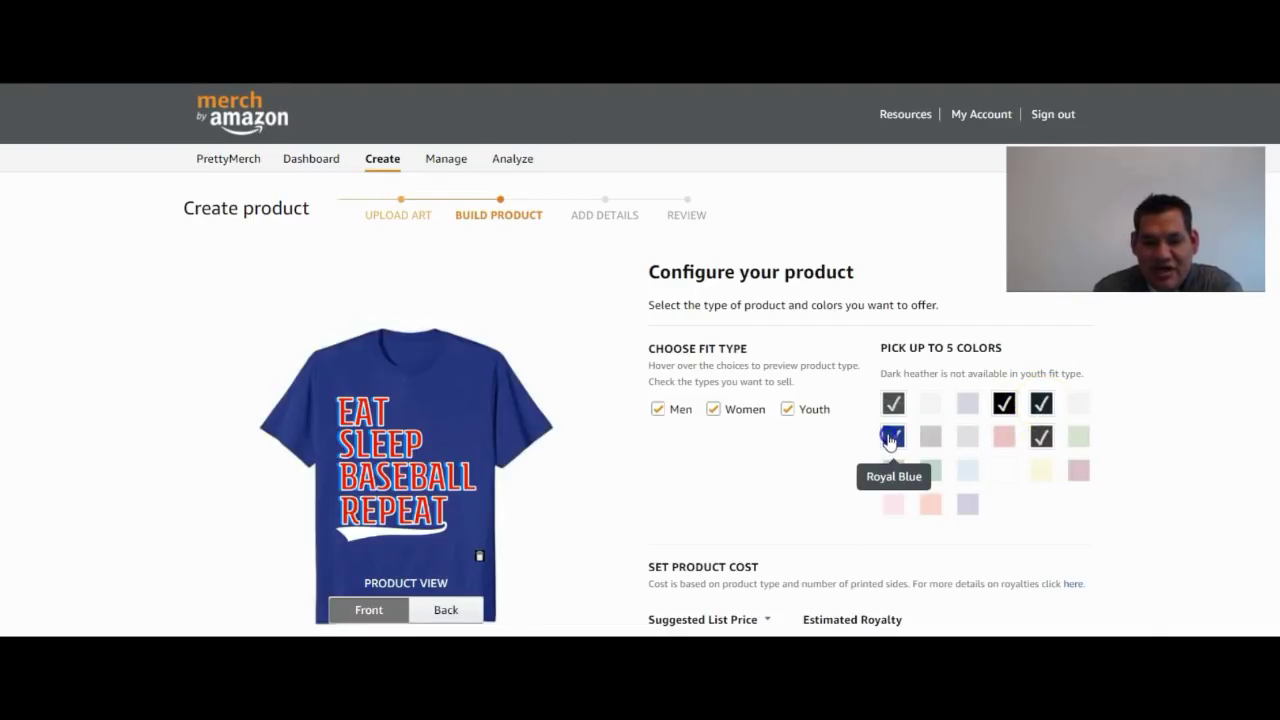
- In Merch by Amazon, save the baseball shirt's color selection, including Asphalt, and continue to the product details form
click(1042, 437)
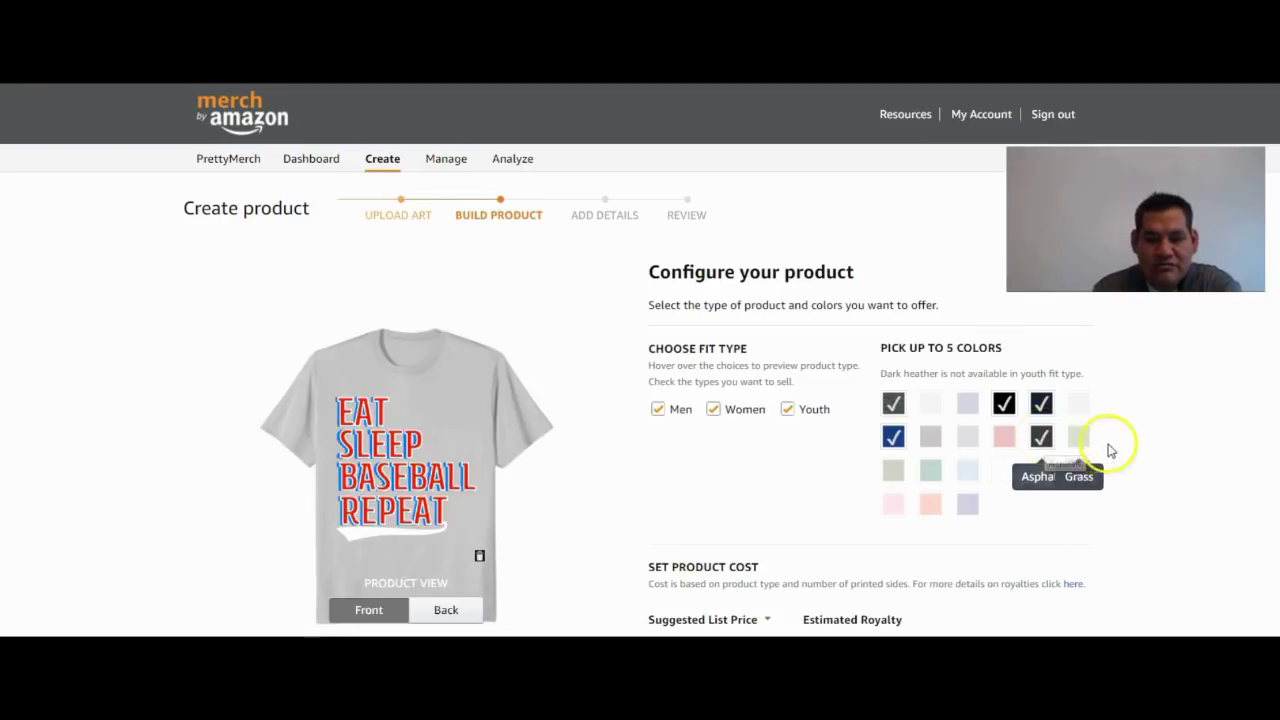
scroll(1124, 446, down, 1)
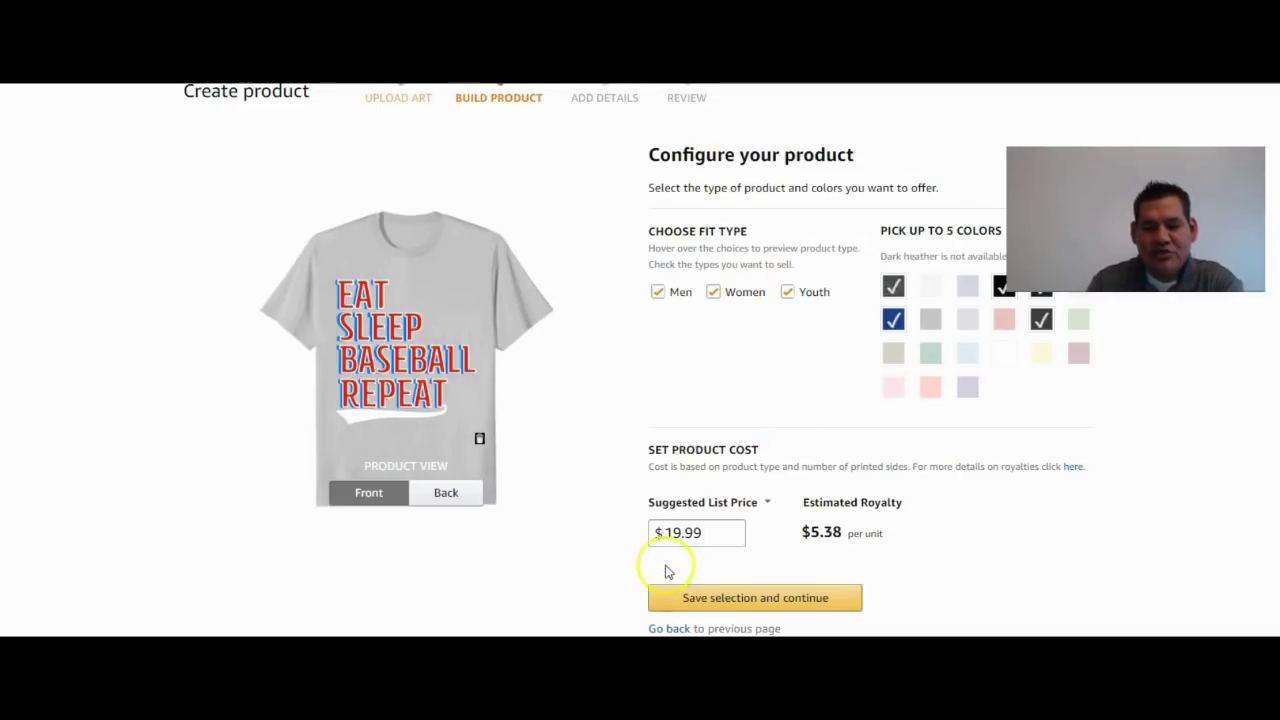
click(750, 597)
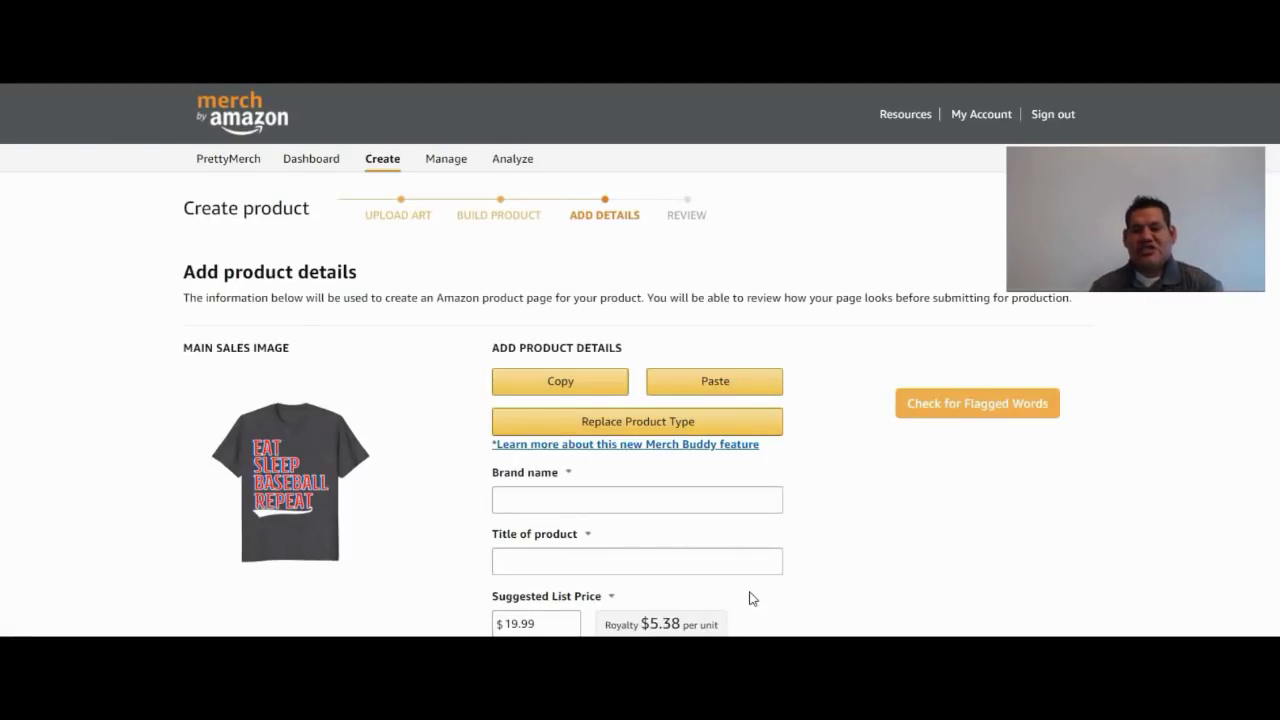
scroll(831, 517, down, 2)
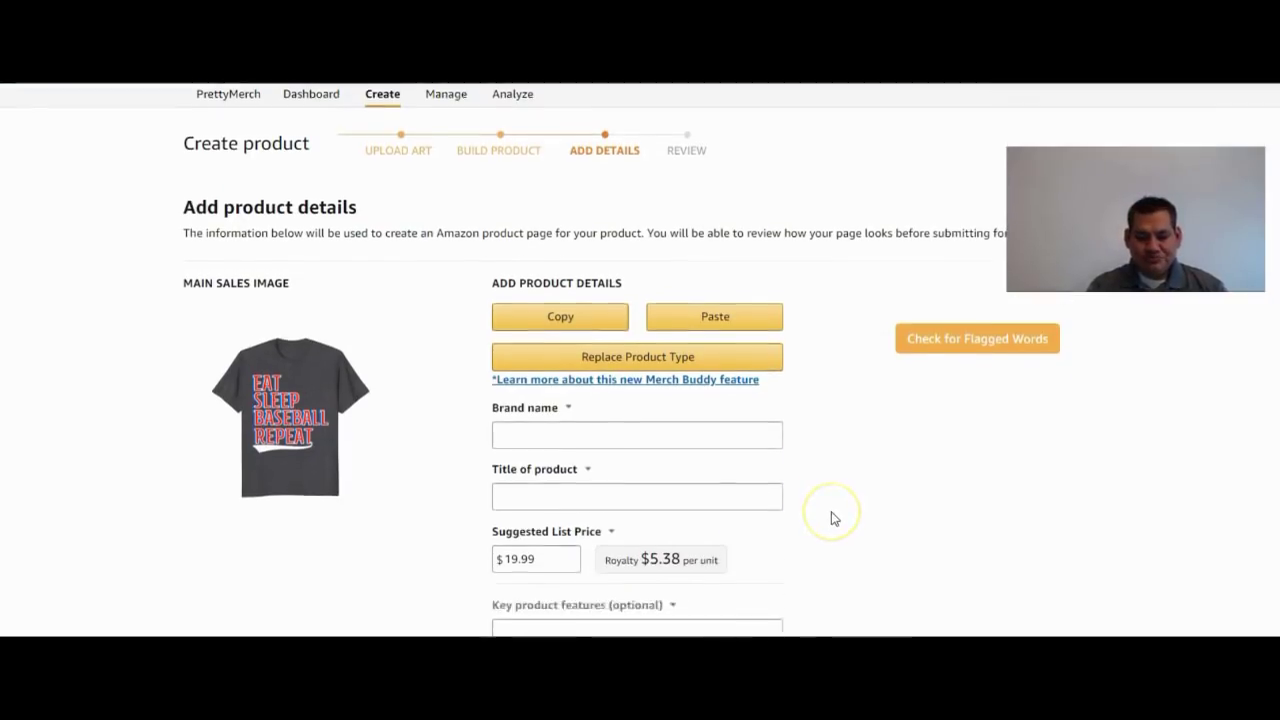